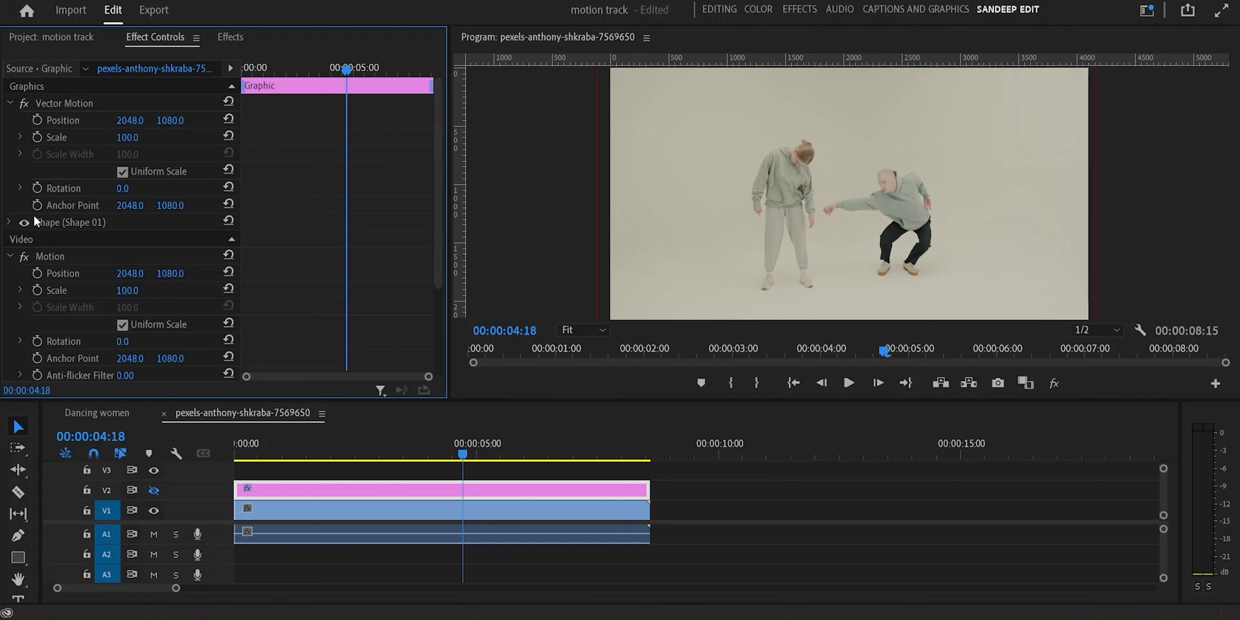
# Examine the Motion, Opacity, Time Remapping and audio effect properties of the footage clip on V1.
pyautogui.click(424, 509)
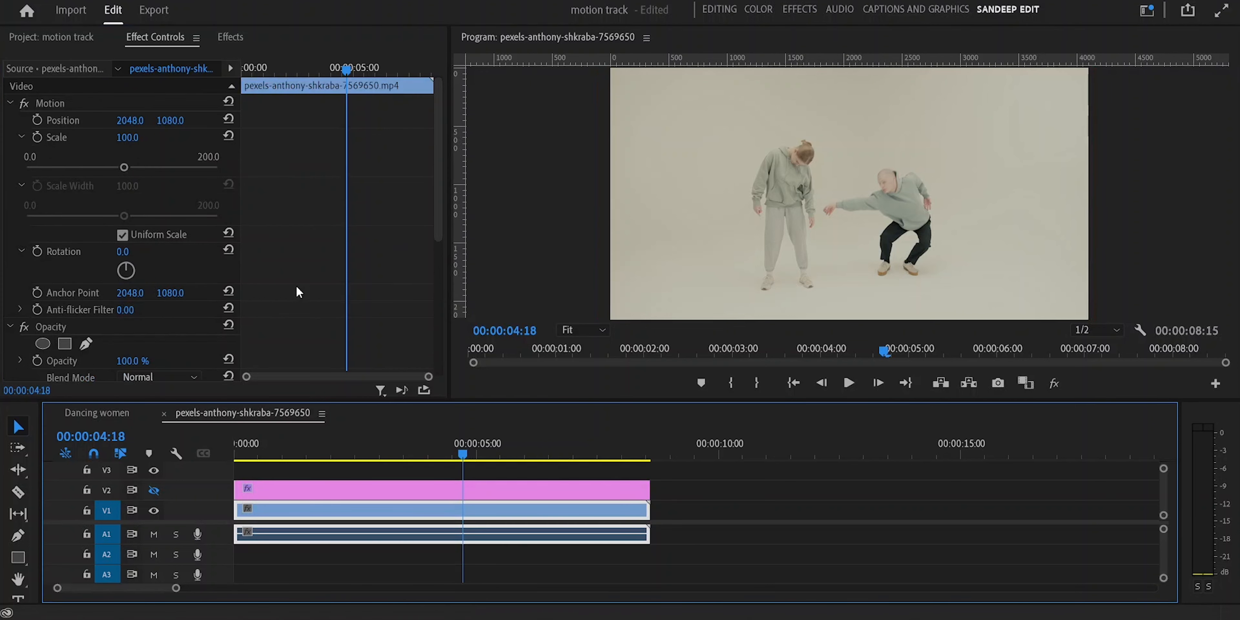
pyautogui.scroll(-3, 351, 288)
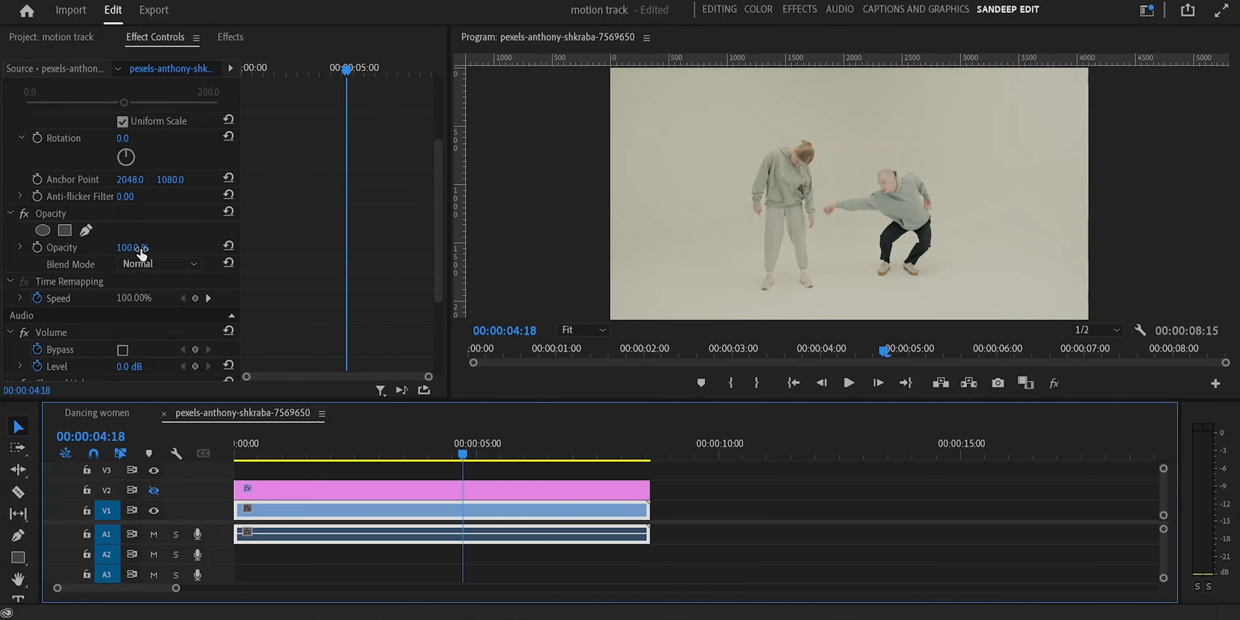
pyautogui.scroll(2, 330, 298)
pyautogui.scroll(2, 330, 301)
pyautogui.keyDown('alt'); pyautogui.click(10, 103); pyautogui.keyUp('alt')
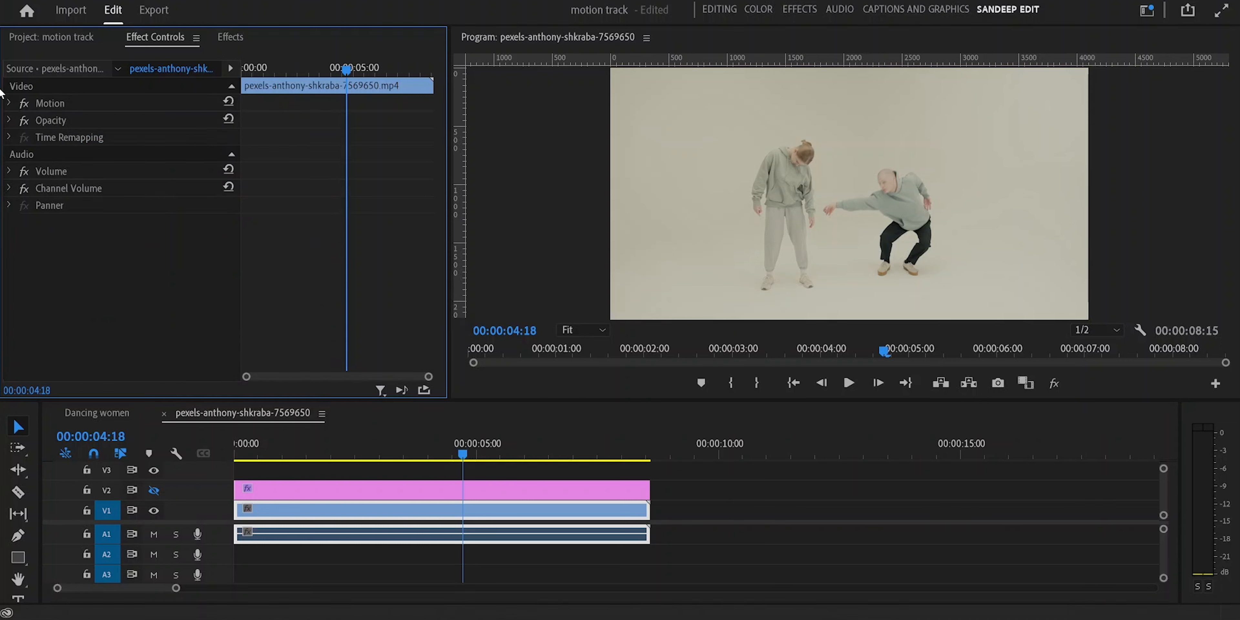
pyautogui.click(10, 104)
pyautogui.click(11, 328)
pyautogui.scroll(-4, 296, 287)
pyautogui.click(8, 303)
pyautogui.scroll(-1, 6, 315)
pyautogui.click(9, 321)
pyautogui.scroll(-1, 329, 331)
pyautogui.scroll(2, 329, 331)
pyautogui.scroll(4, 329, 323)
pyautogui.scroll(-3, 326, 257)
pyautogui.scroll(1, 329, 250)
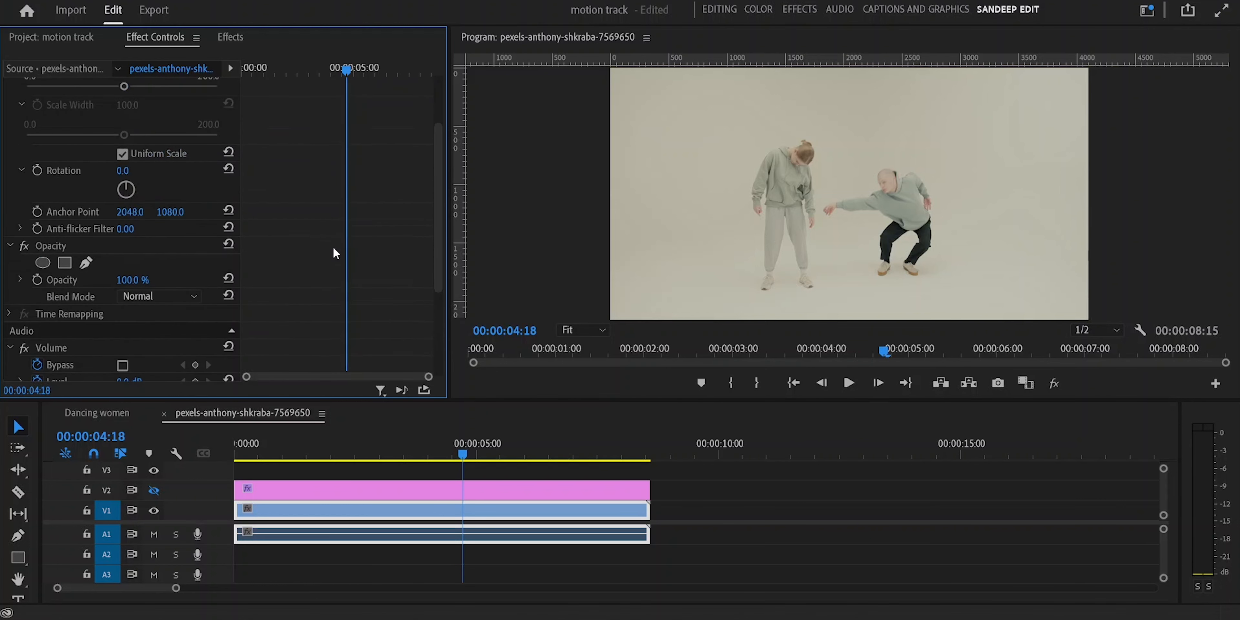
pyautogui.scroll(3, 334, 249)
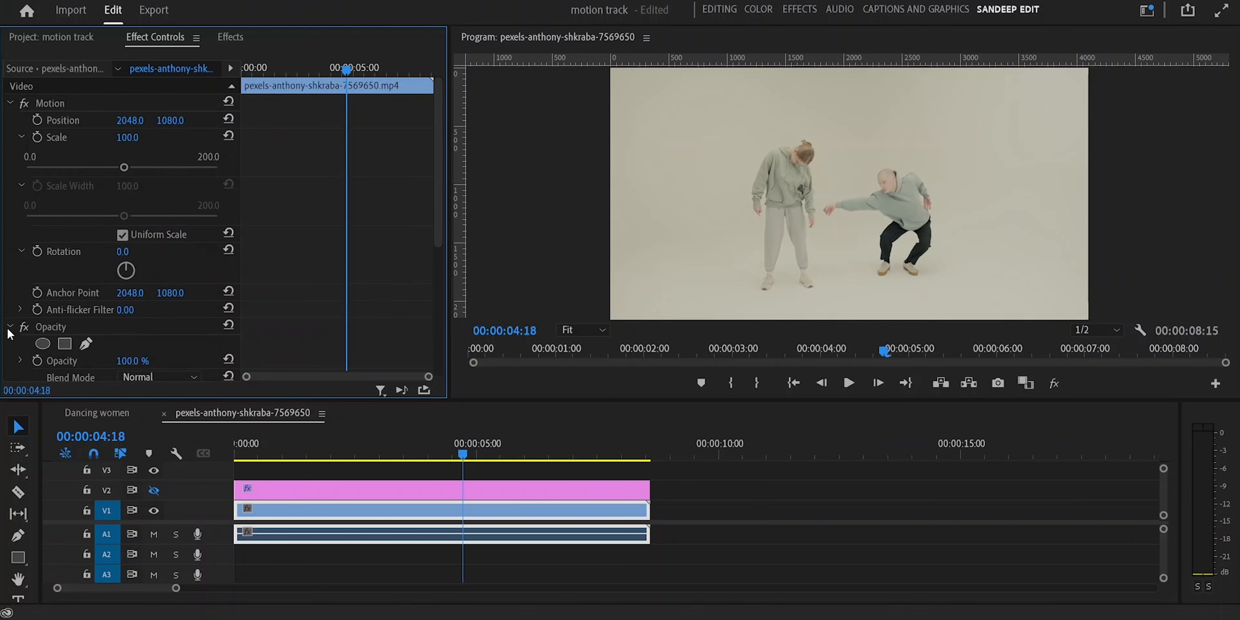
pyautogui.moveTo(436, 198); pyautogui.dragTo(434, 303)
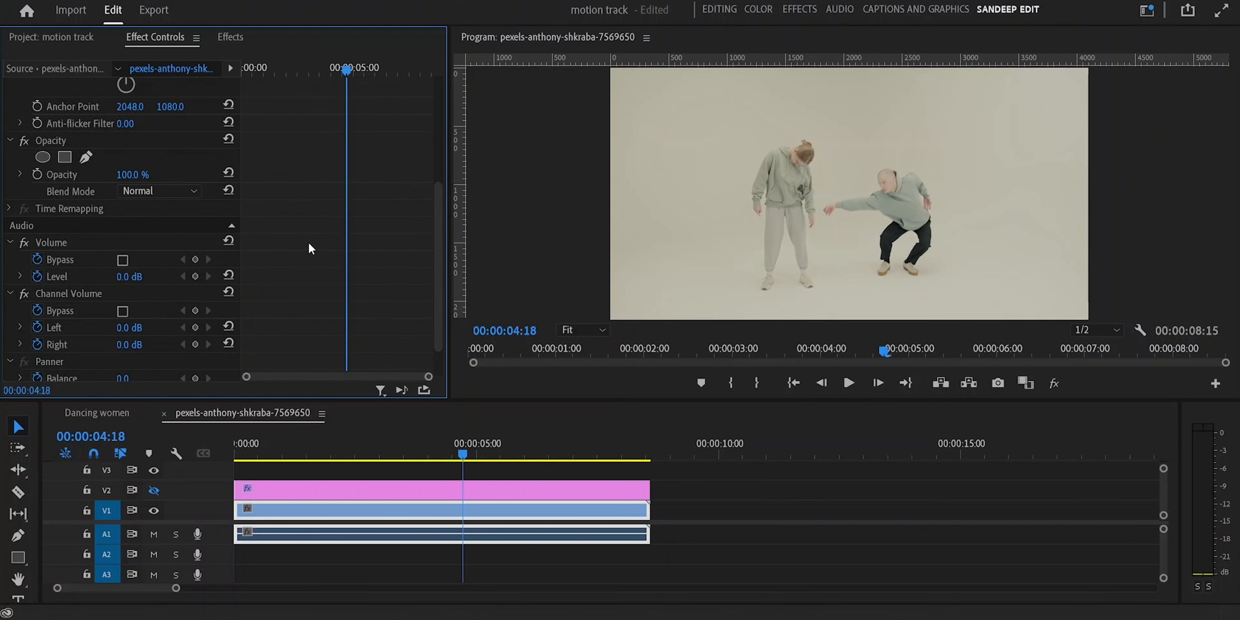
# Collapse all effect groups of the V1 footage clip and expand only its Opacity settings.
pyautogui.click(10, 243)
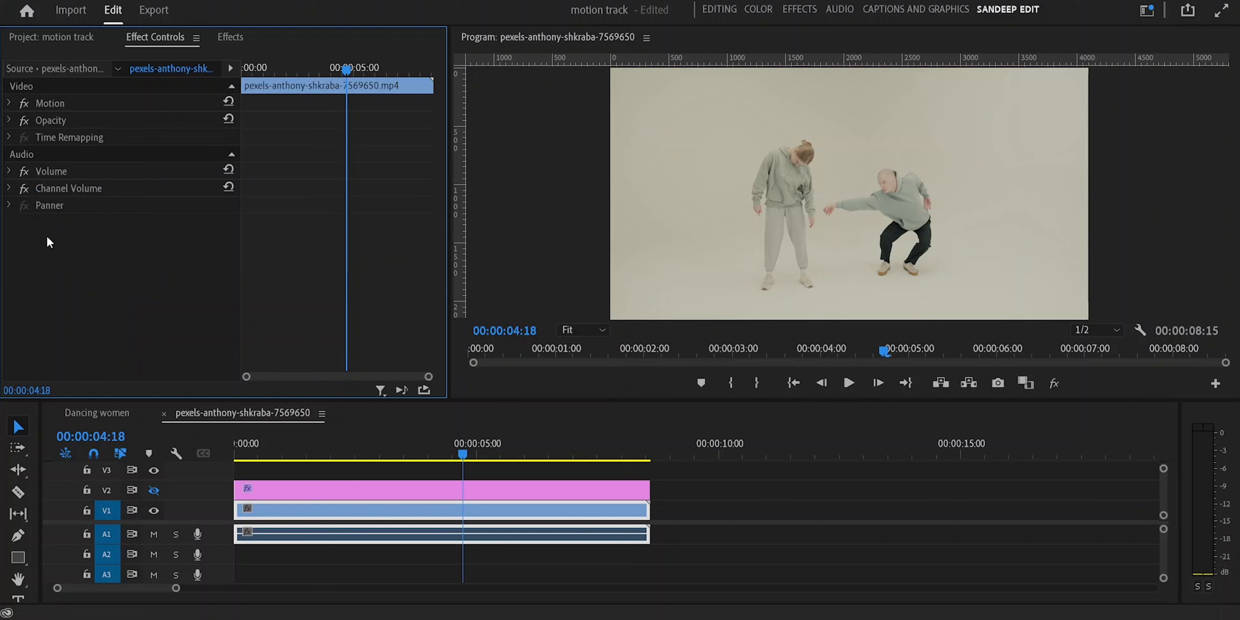
pyautogui.click(9, 120)
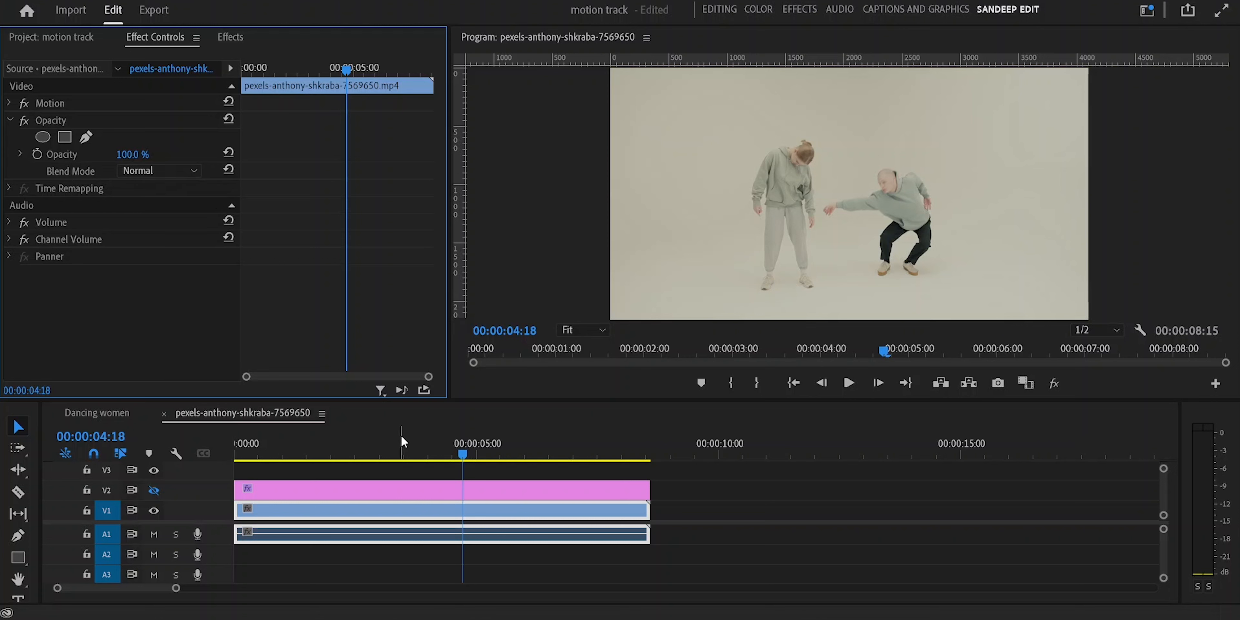
pyautogui.click(381, 511)
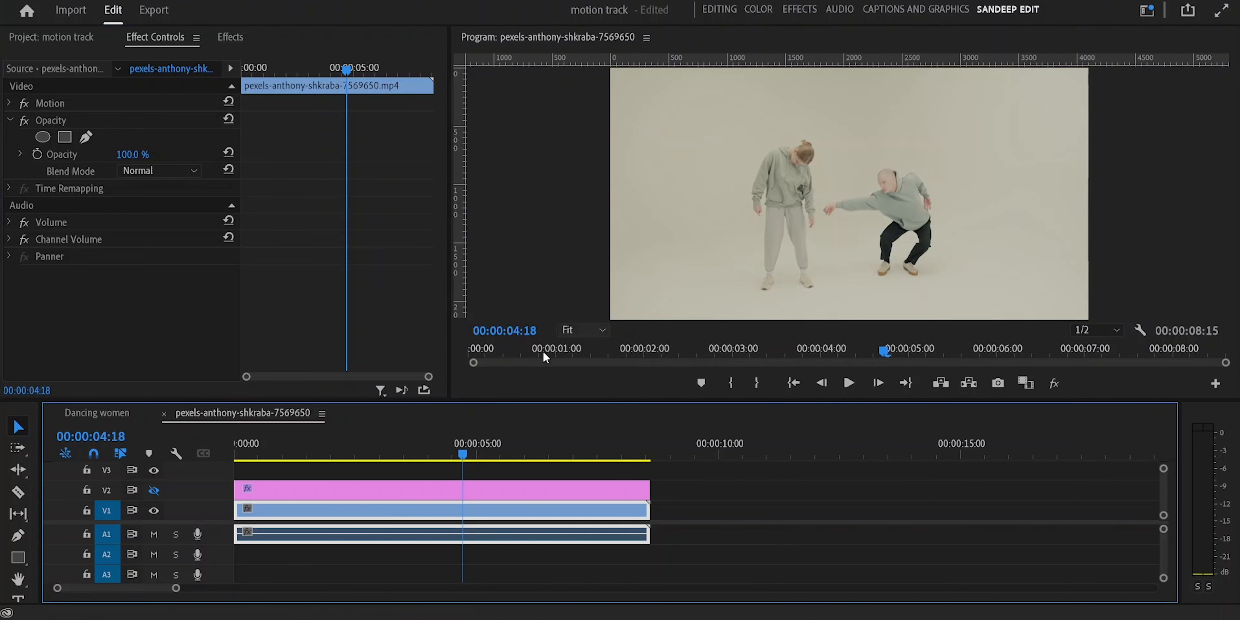
# Make track V2 visible, switch to the Captions and Graphics workspace and select the grey shape for editing.
pyautogui.click(154, 490)
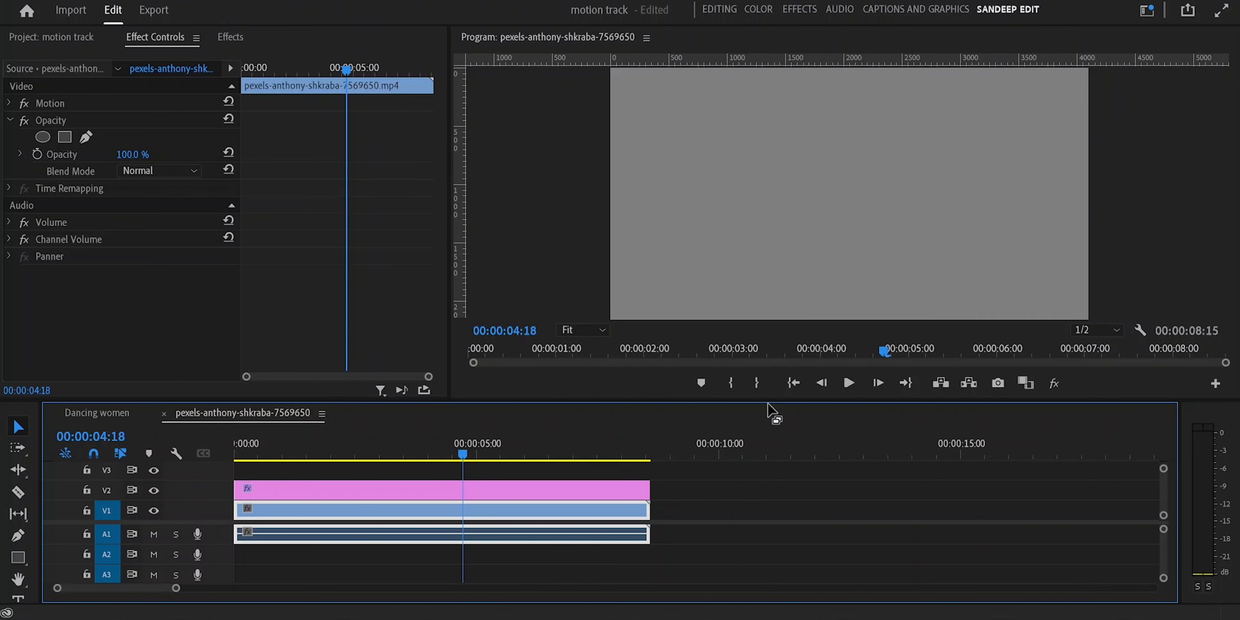
pyautogui.moveTo(762, 401); pyautogui.dragTo(761, 428)
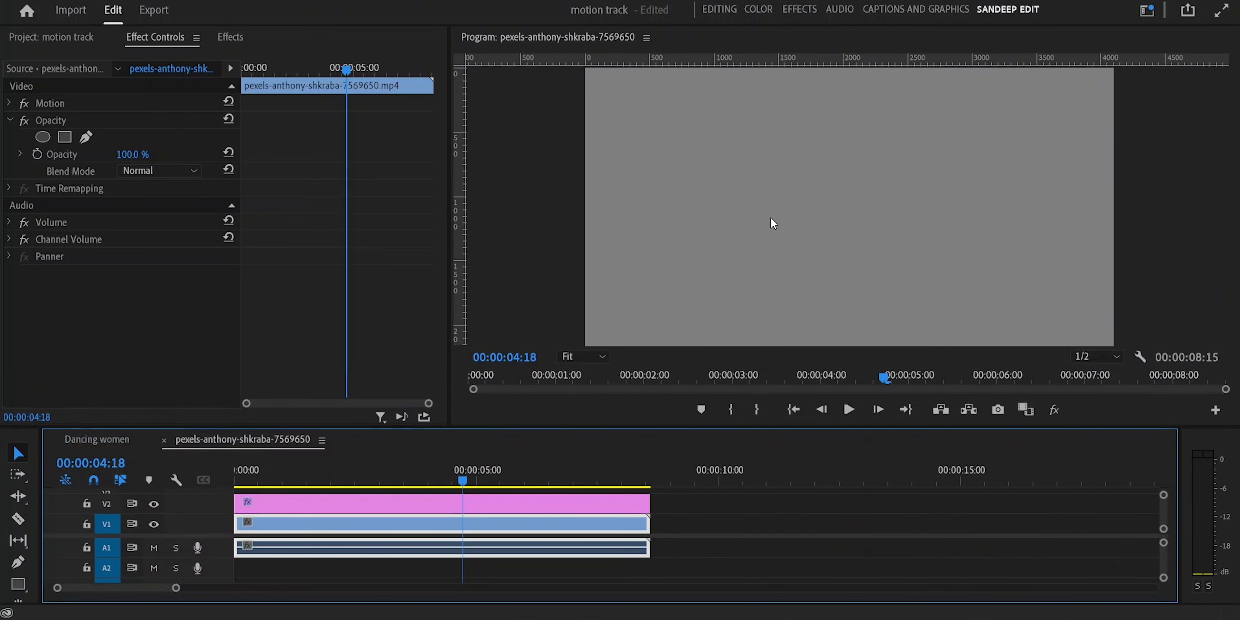
pyautogui.click(931, 14)
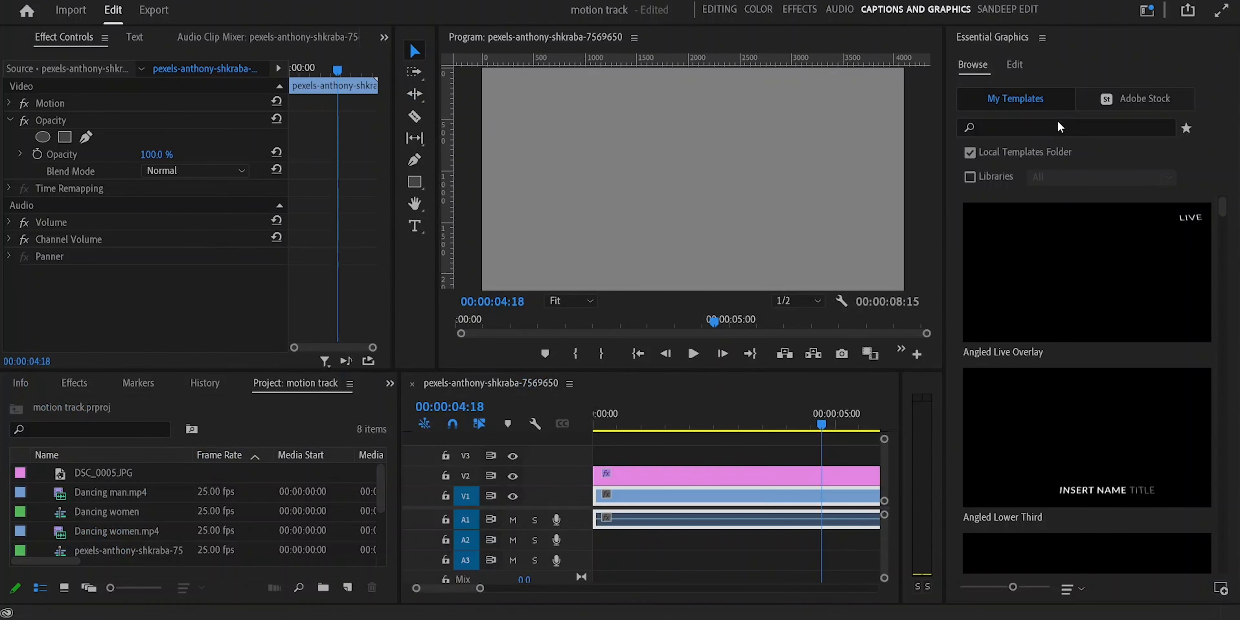
pyautogui.click(1016, 64)
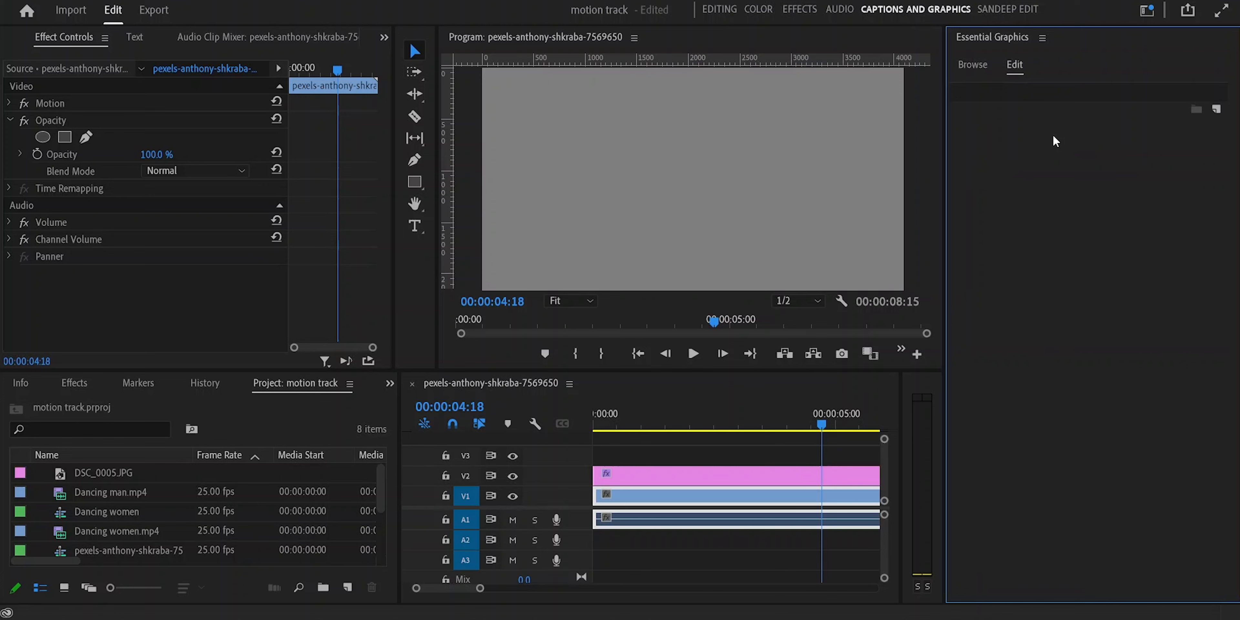
pyautogui.click(798, 144)
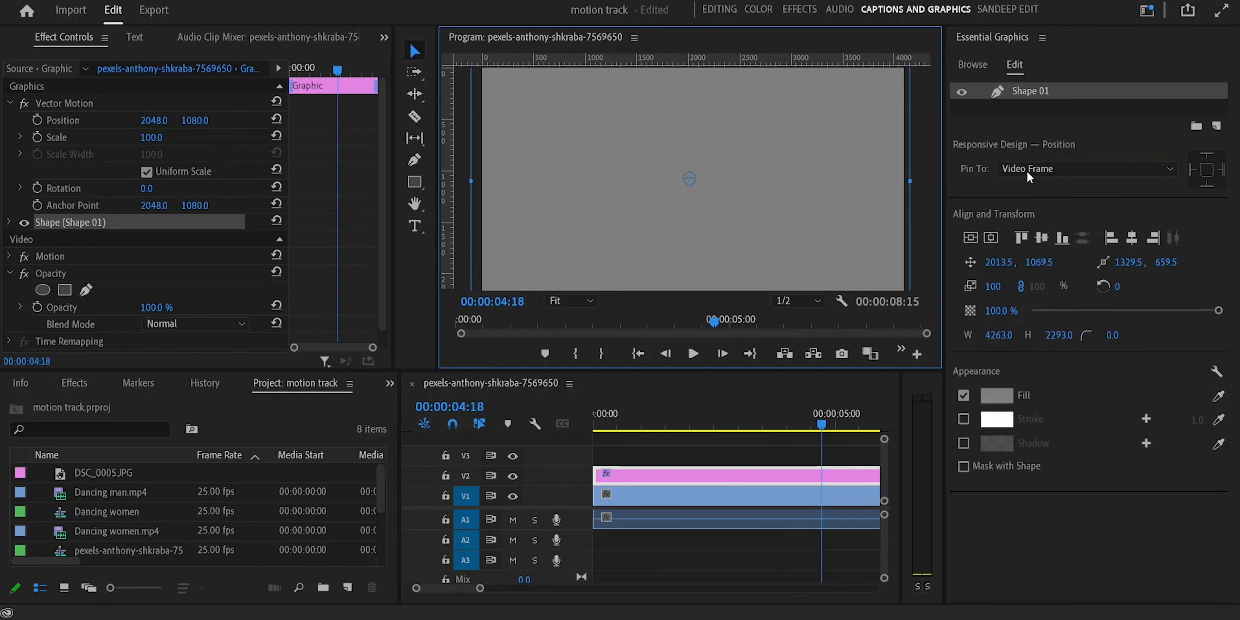
# Change the shape's fill to a radial gradient running from black (000000) to white (FFFFFF).
pyautogui.click(989, 396)
pyautogui.click(460, 176)
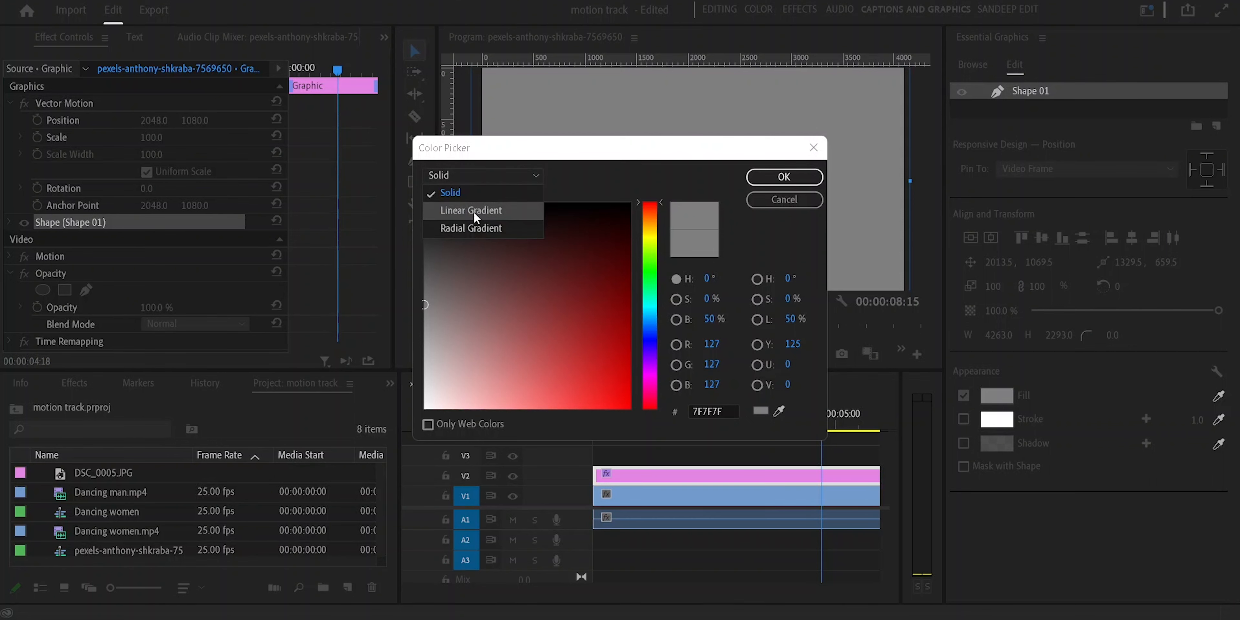
pyautogui.click(473, 228)
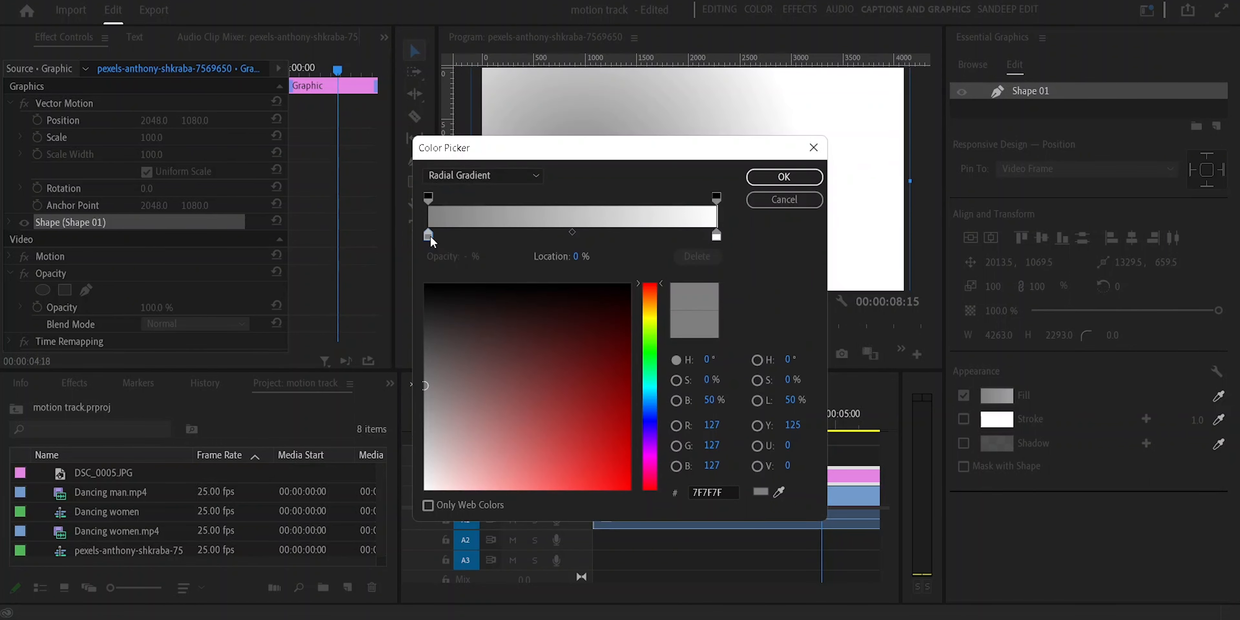
pyautogui.moveTo(485, 295)
pyautogui.mouseDown()
pyautogui.moveTo(487, 284)
pyautogui.moveTo(373, 268)
pyautogui.mouseUp()
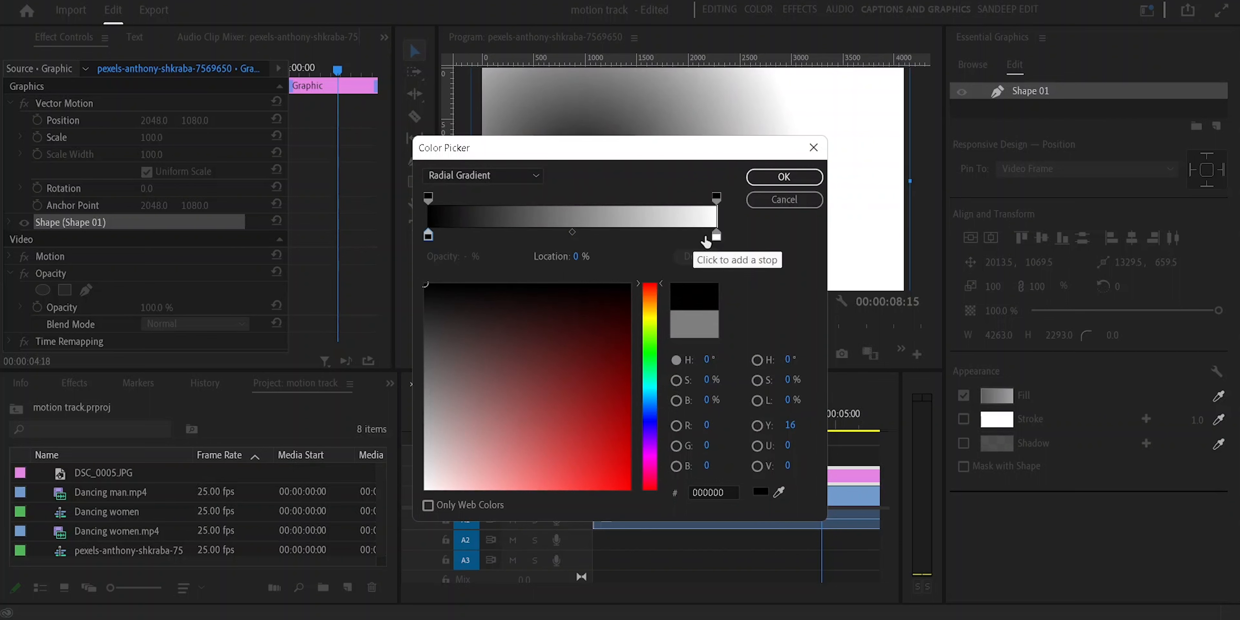
pyautogui.click(717, 235)
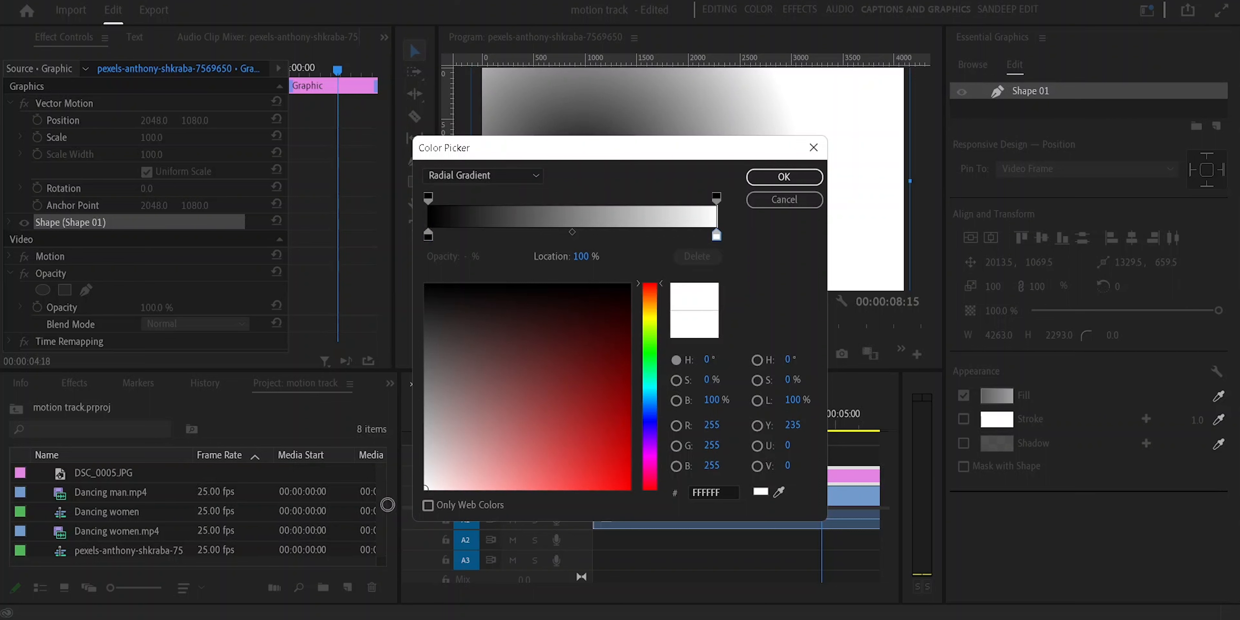
pyautogui.click(661, 287)
pyautogui.moveTo(662, 291); pyautogui.dragTo(662, 406)
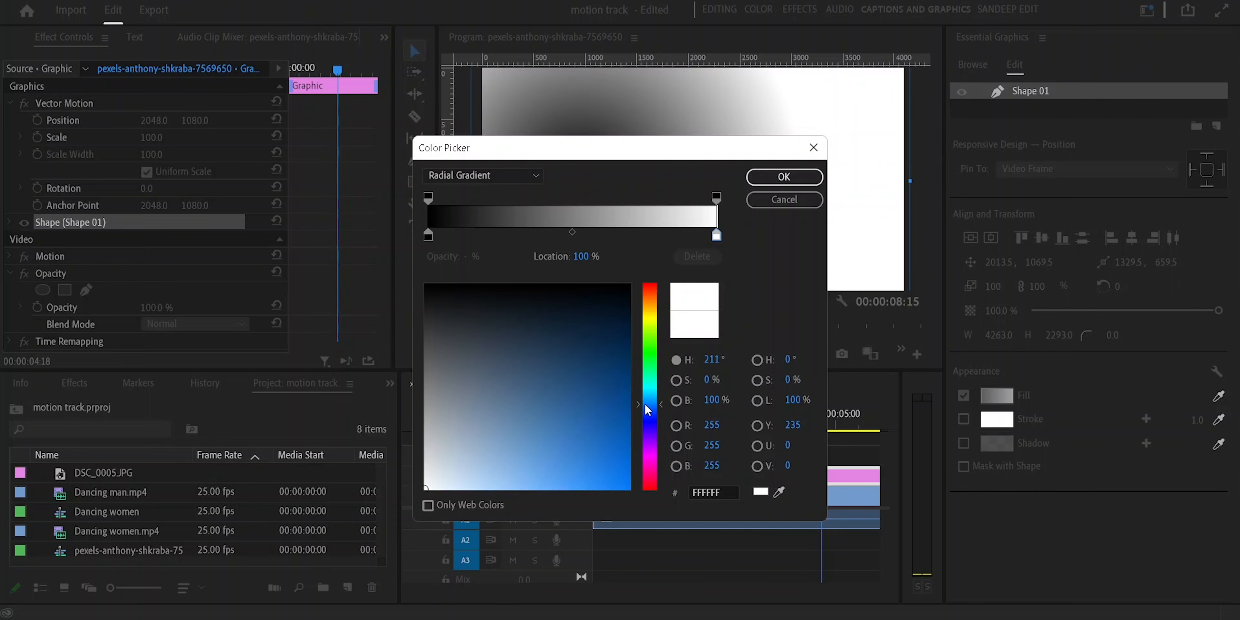
pyautogui.moveTo(663, 406)
pyautogui.mouseDown()
pyautogui.moveTo(658, 489)
pyautogui.moveTo(657, 295)
pyautogui.moveTo(659, 387)
pyautogui.mouseUp()
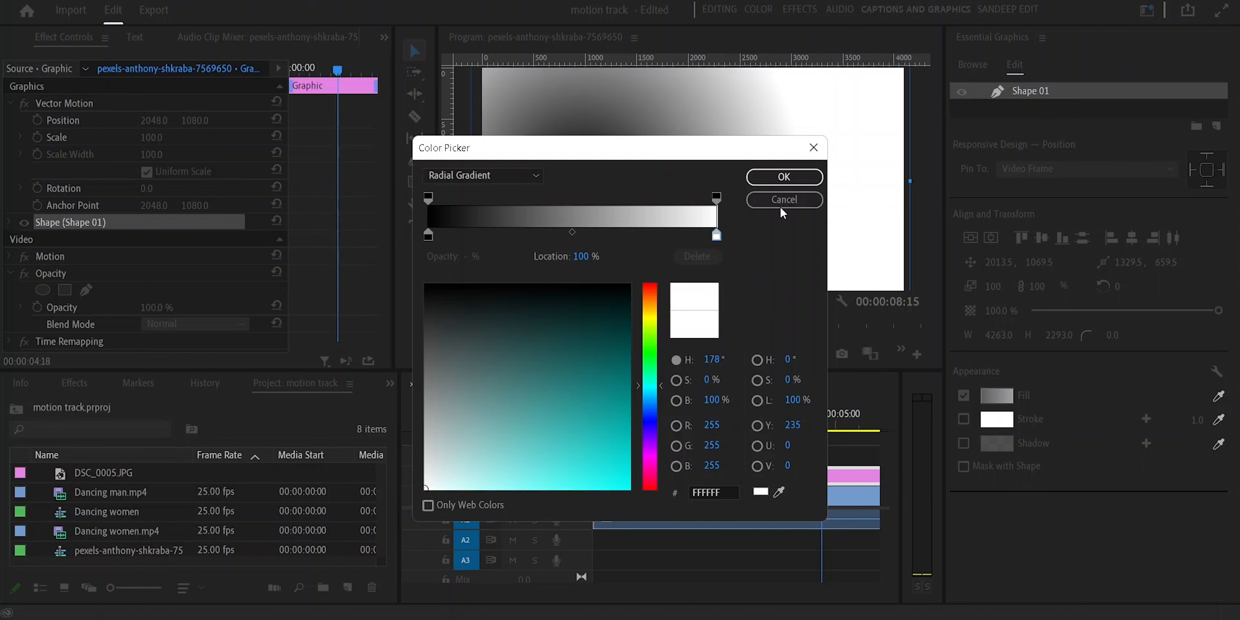
pyautogui.click(783, 180)
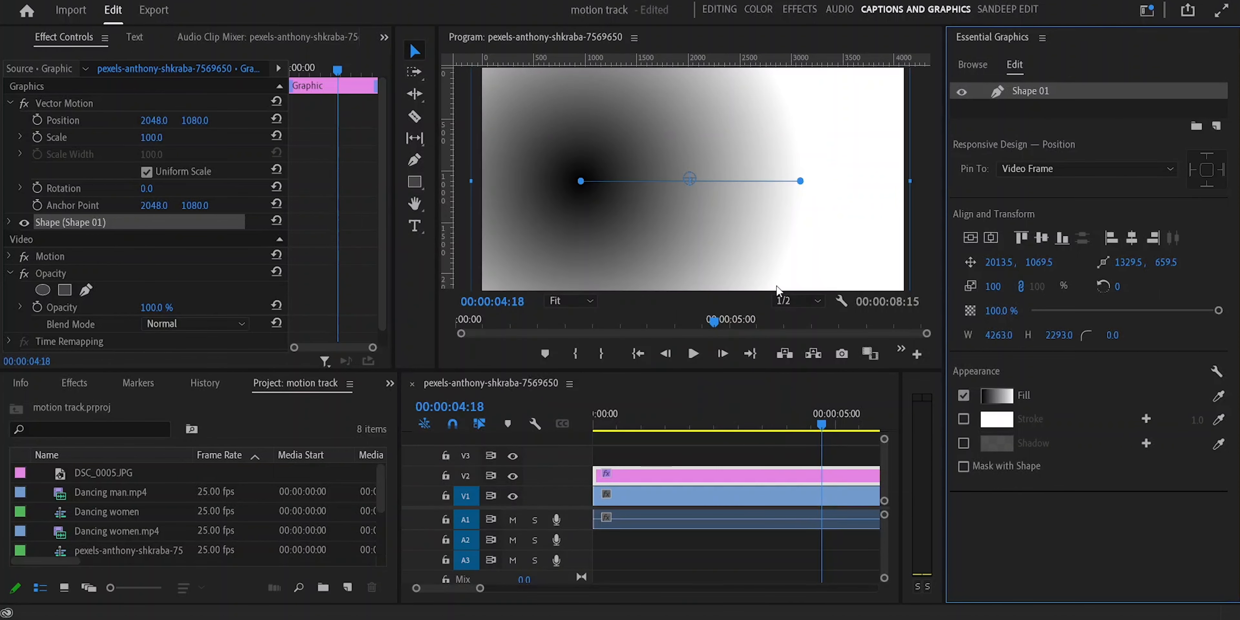
# Back in the custom editing workspace, centre the radial gradient on the shape, extend its outer end past the right edge, and save.
pyautogui.click(1007, 11)
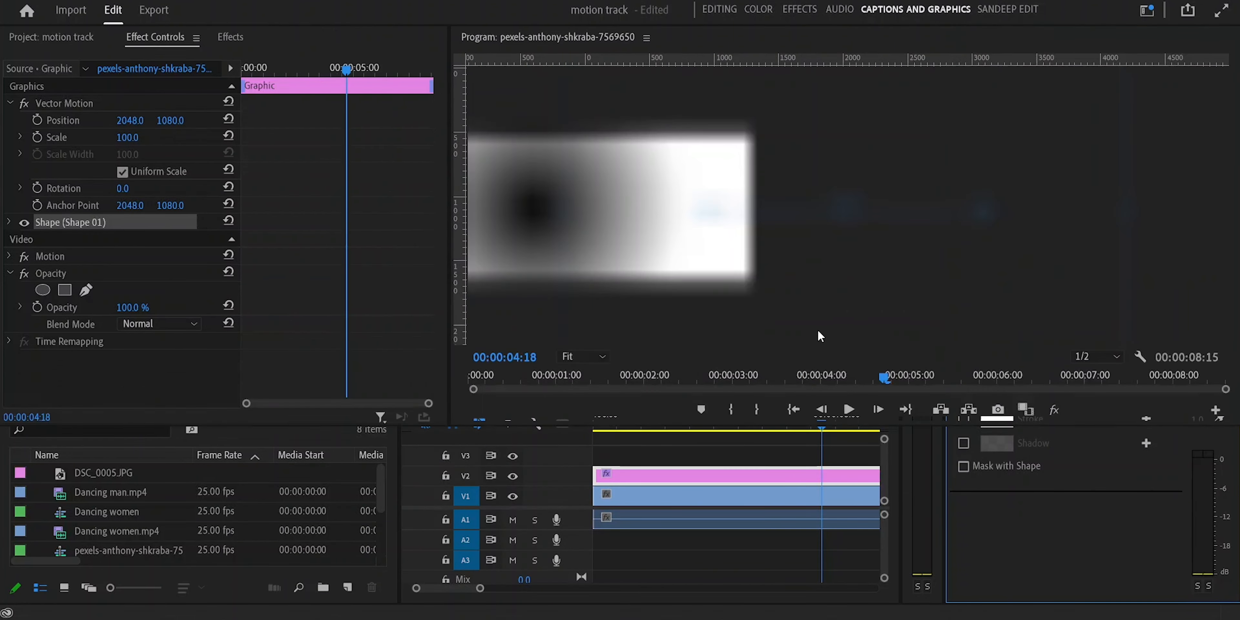
pyautogui.click(586, 363)
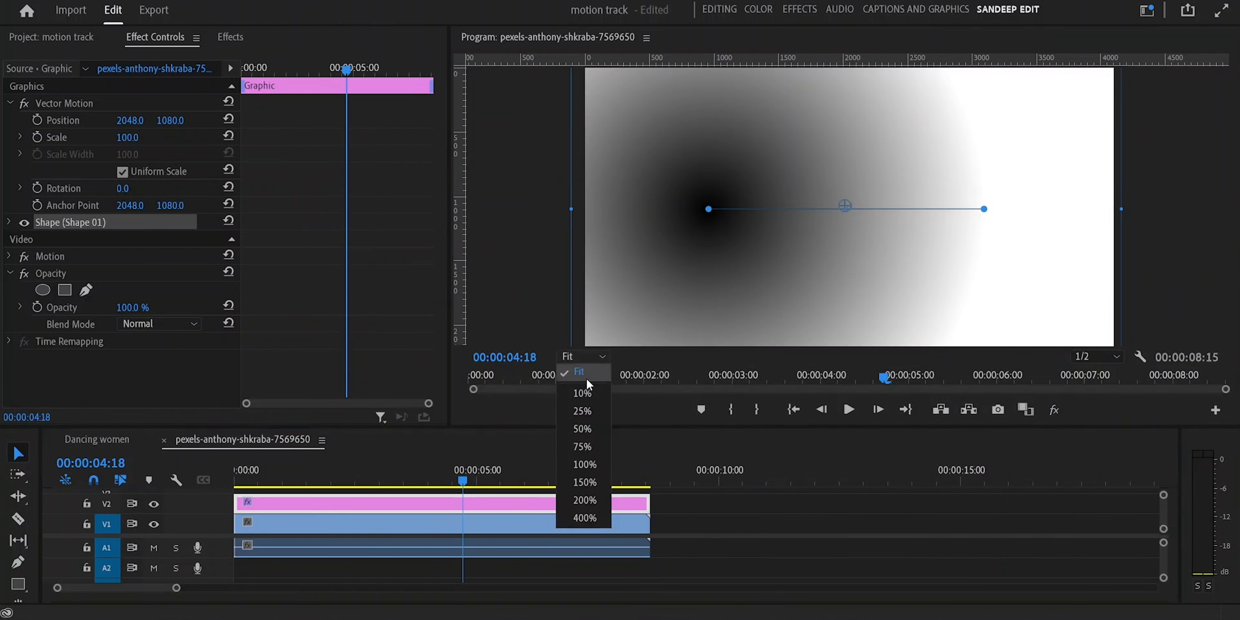
pyautogui.click(584, 402)
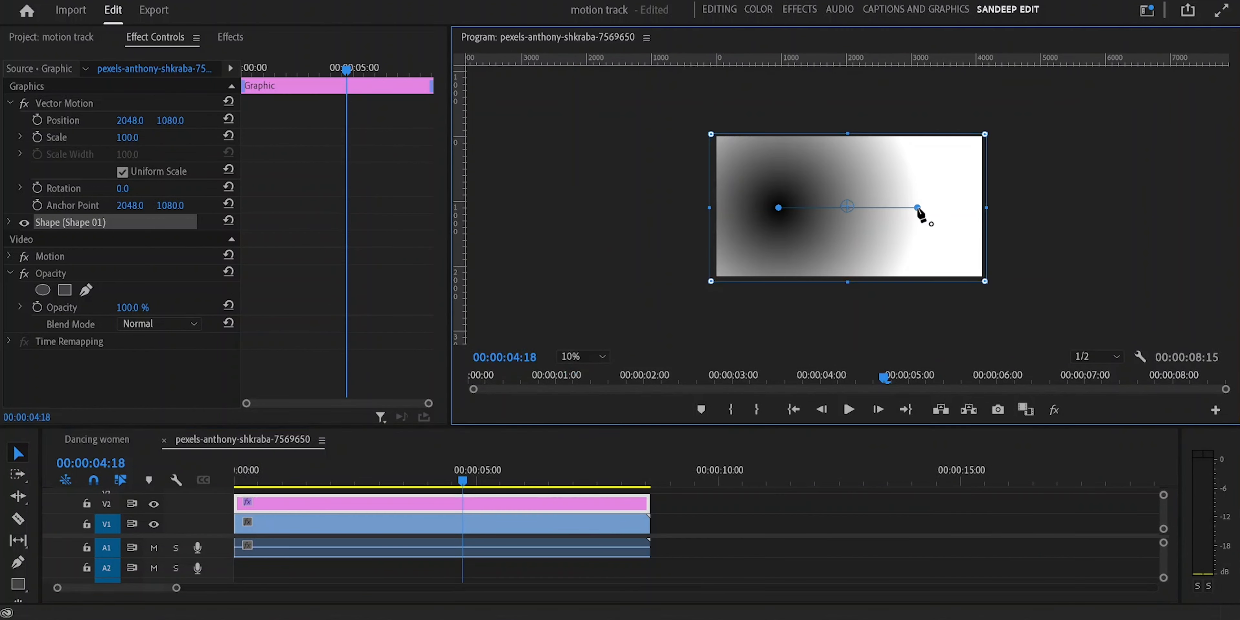
pyautogui.moveTo(917, 208); pyautogui.dragTo(1012, 211)
pyautogui.moveTo(779, 207); pyautogui.dragTo(850, 210)
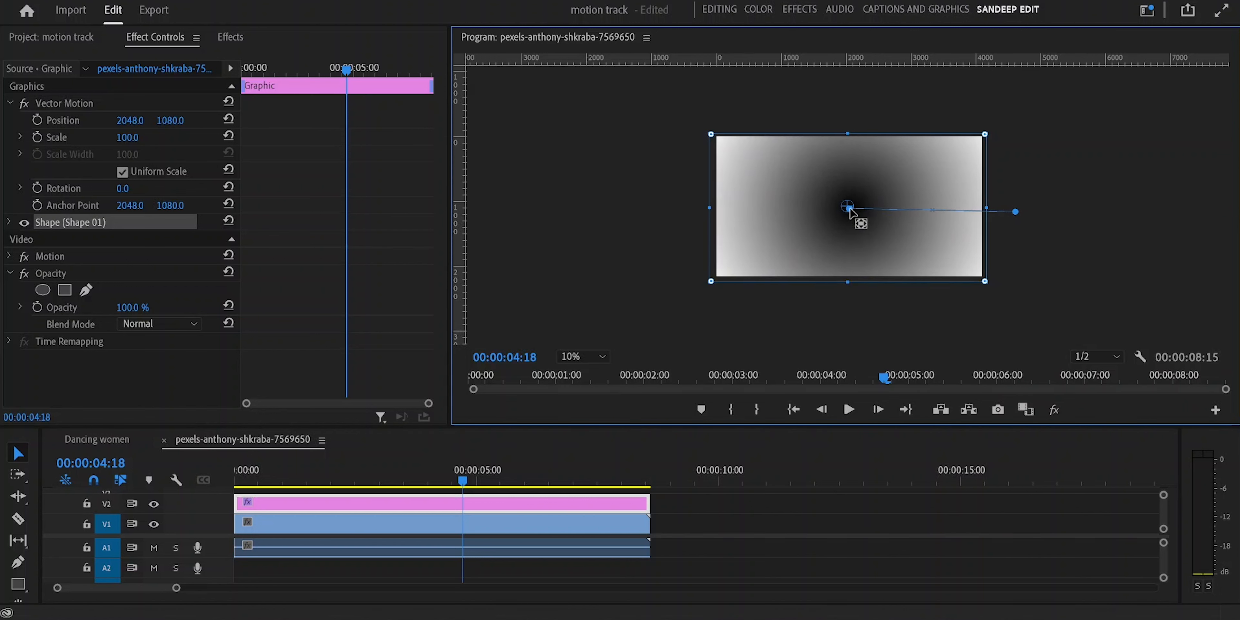
pyautogui.click(1031, 228)
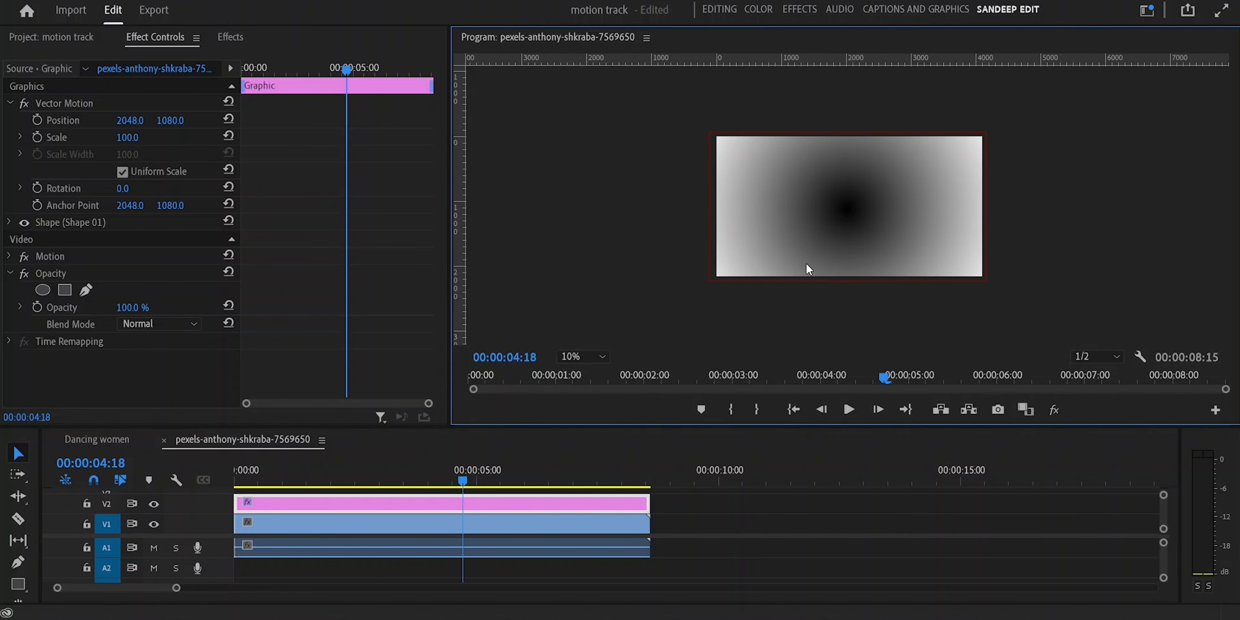
pyautogui.hotkey('ctrl', 's')
# Collapse all effect groups of the V2 graphic clip and expand only its Opacity settings.
pyautogui.click(426, 498)
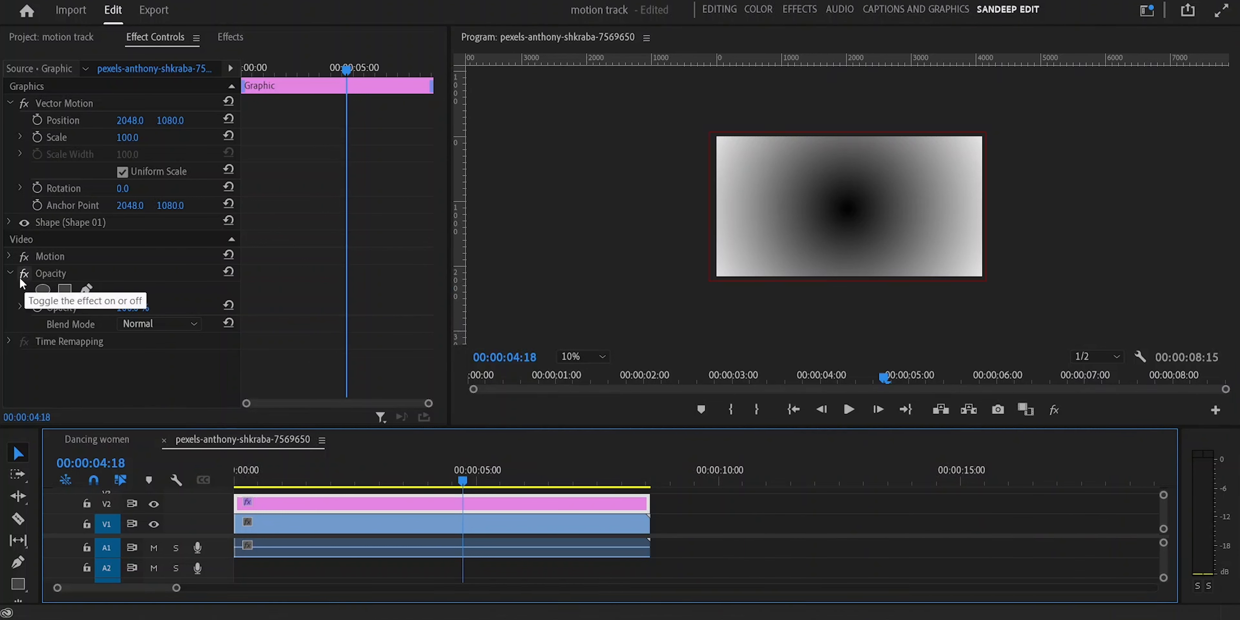
pyautogui.click(10, 269)
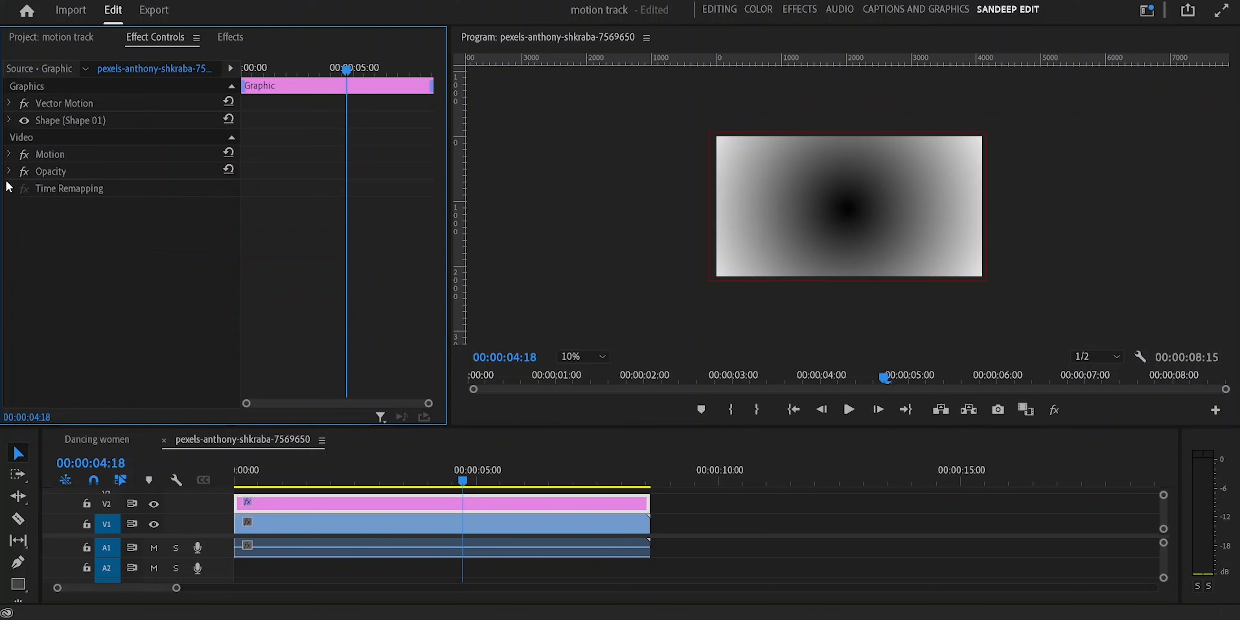
pyautogui.click(10, 171)
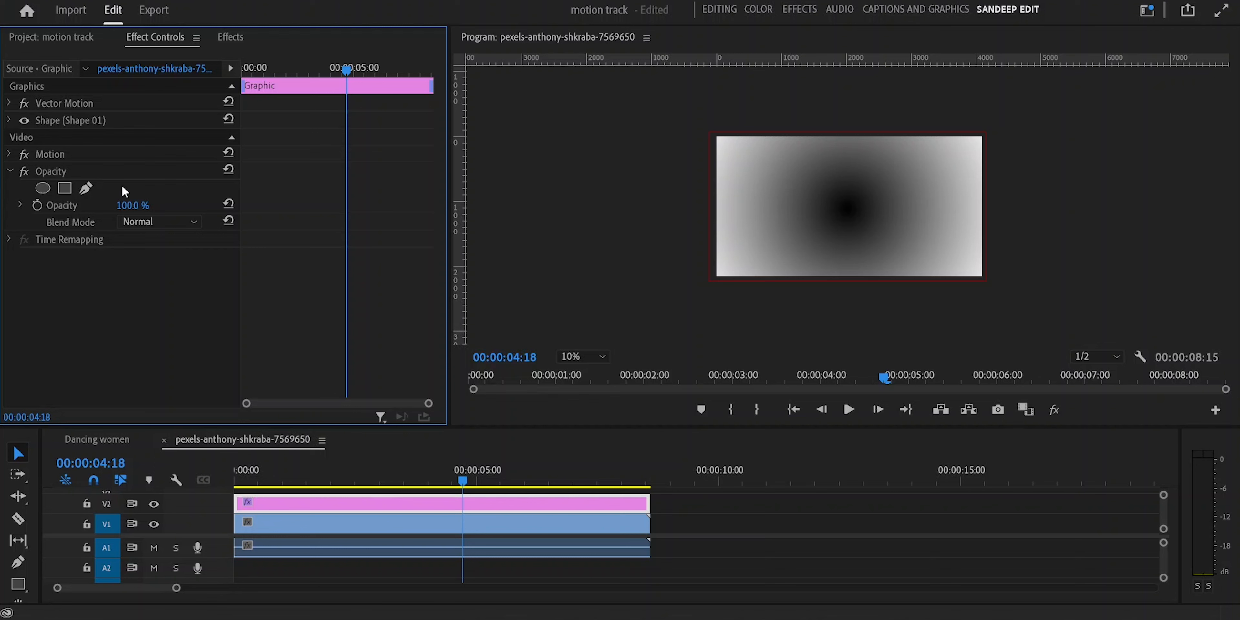
# Examine the graphic's shape Appearance and Transform properties, including its opacity, and its Vector Motion properties.
pyautogui.click(10, 120)
pyautogui.scroll(-4, 150, 277)
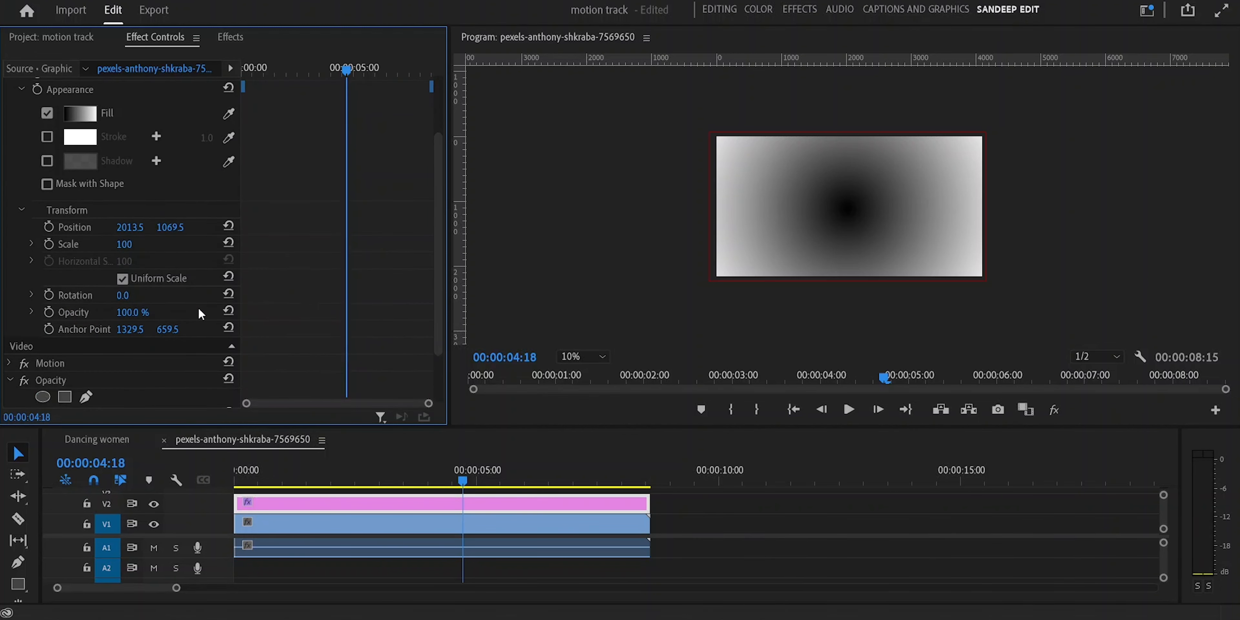
pyautogui.click(31, 312)
pyautogui.scroll(-2, 321, 297)
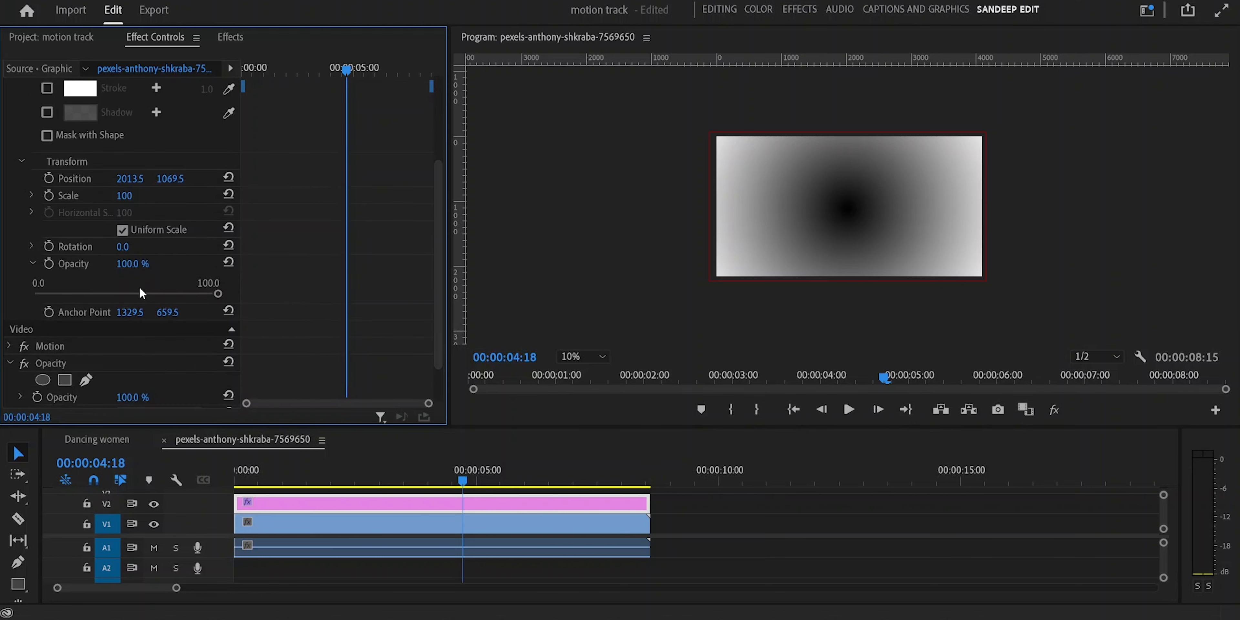
pyautogui.click(31, 263)
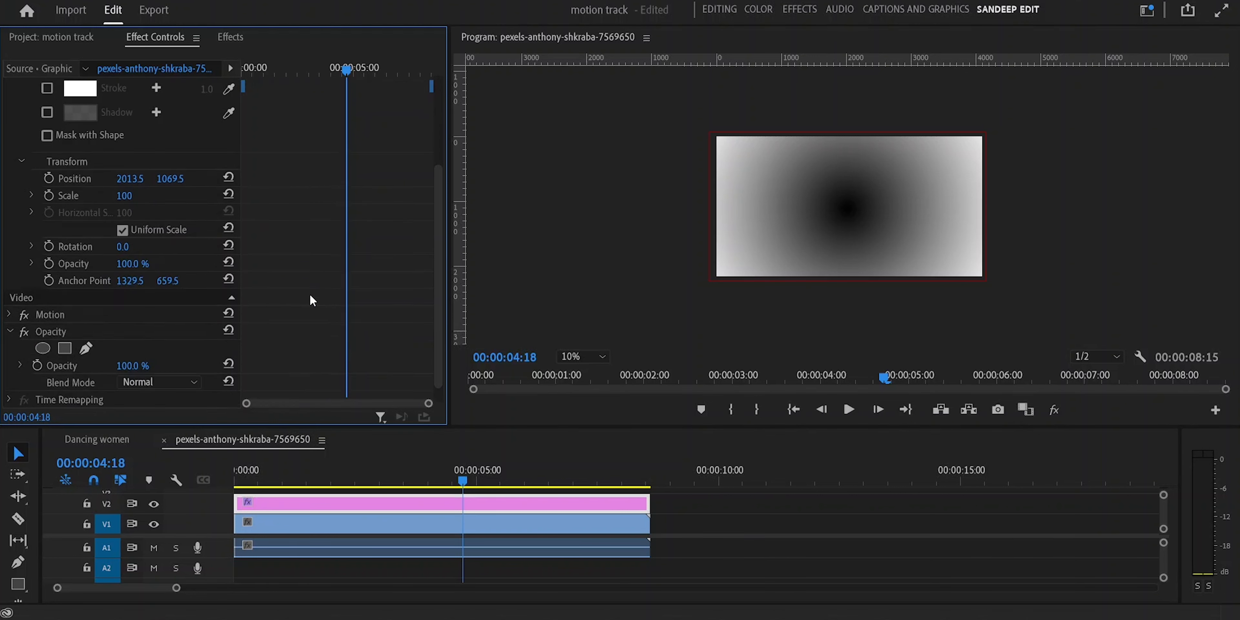
pyautogui.scroll(2, 318, 292)
pyautogui.scroll(2, 332, 294)
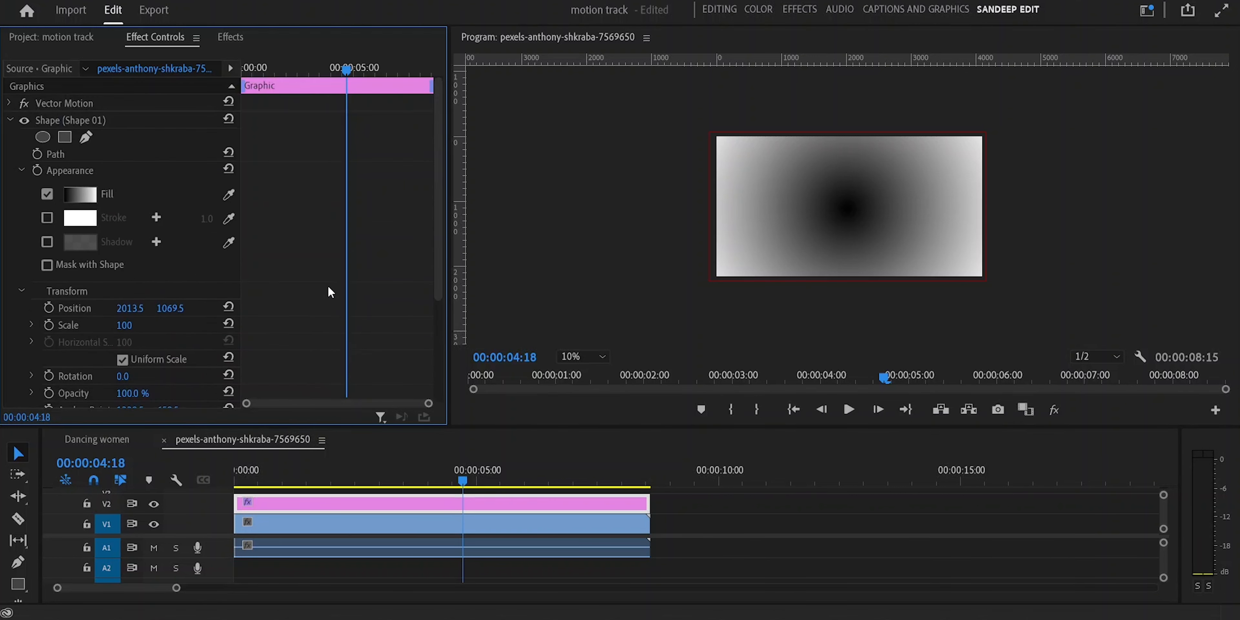
pyautogui.click(10, 120)
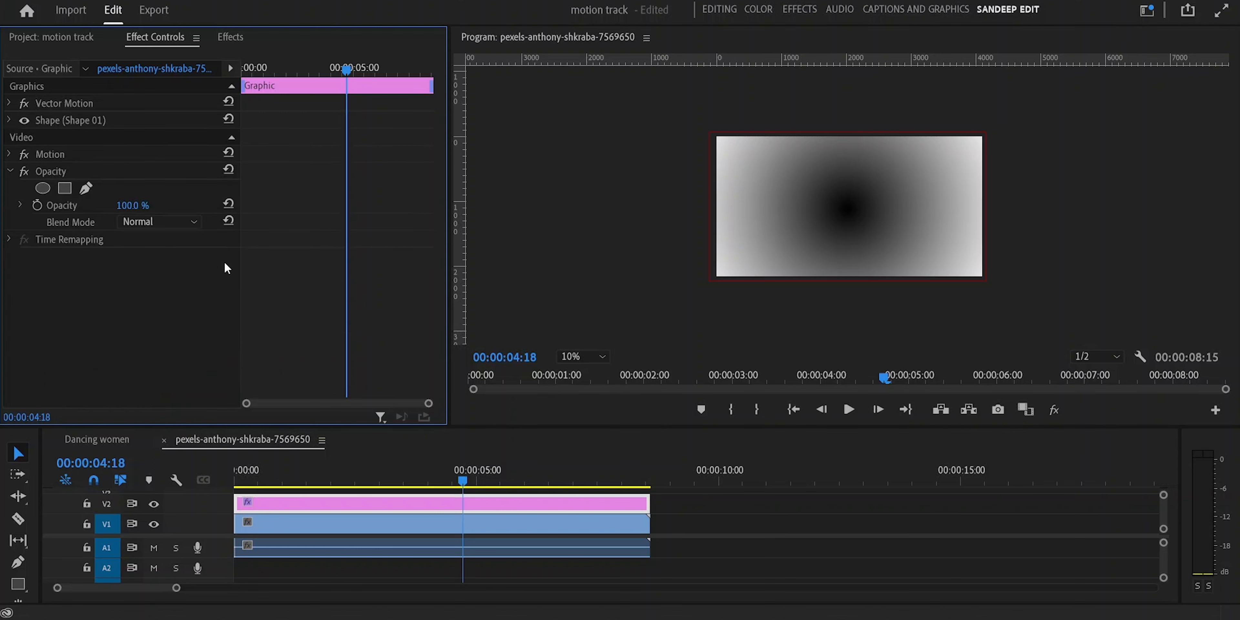
pyautogui.click(9, 103)
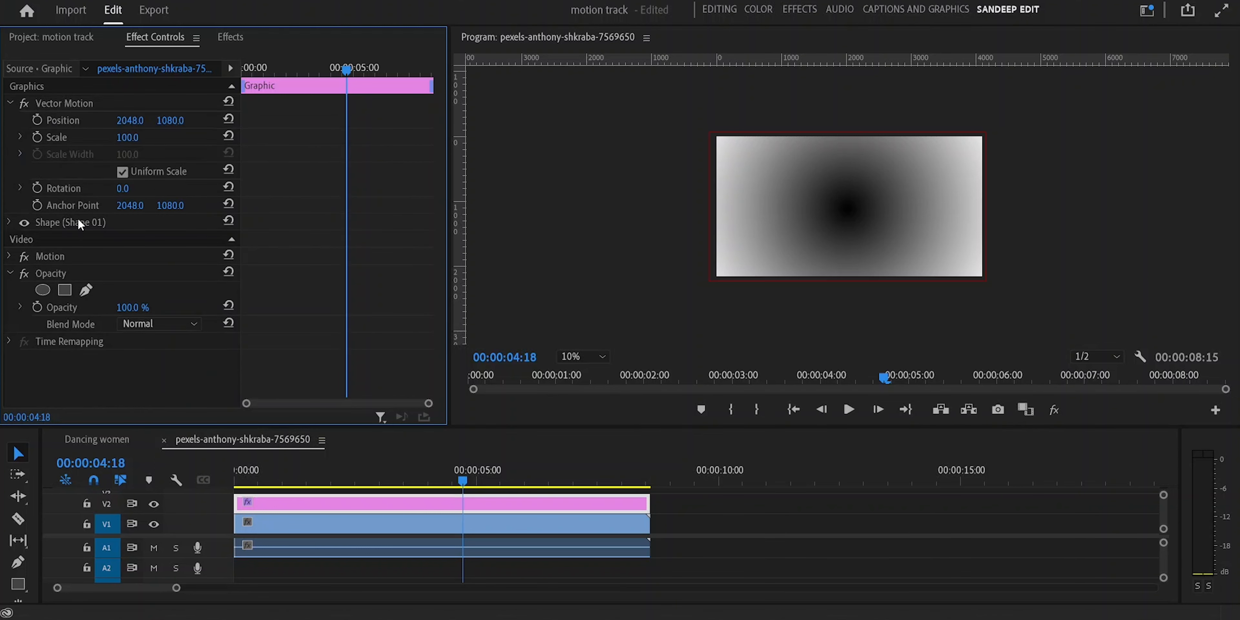
# Examine the shape's Appearance and Transform properties, including its opacity slider, and collapse the Vector Motion and Shape groups.
pyautogui.click(10, 103)
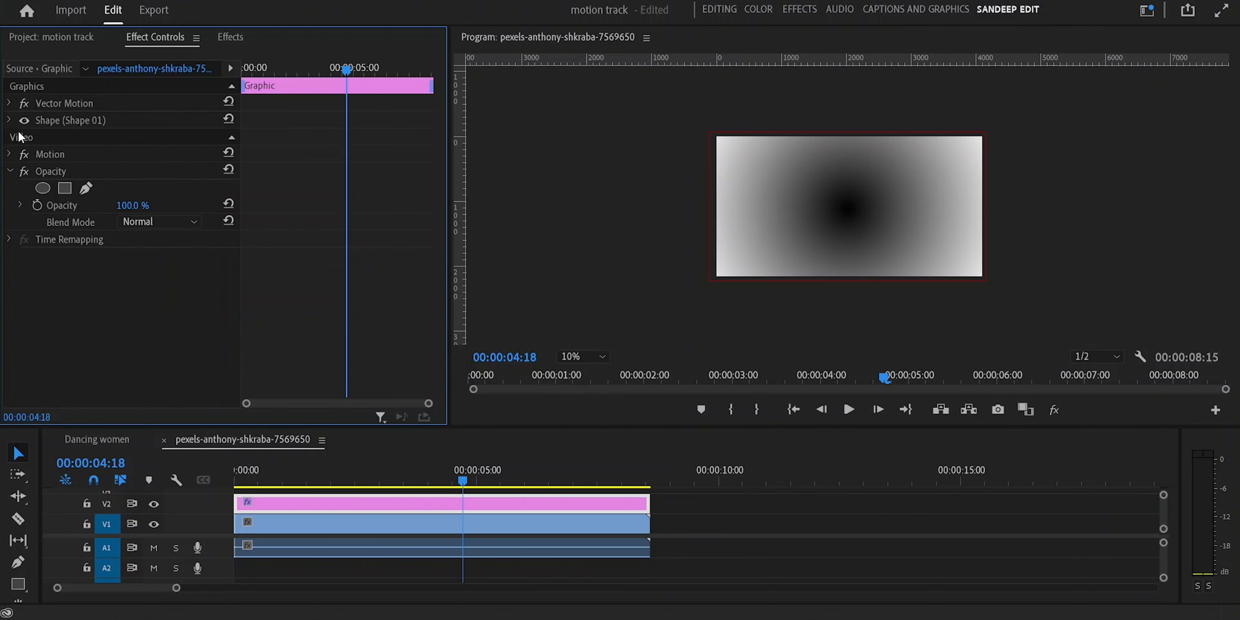
pyautogui.click(11, 120)
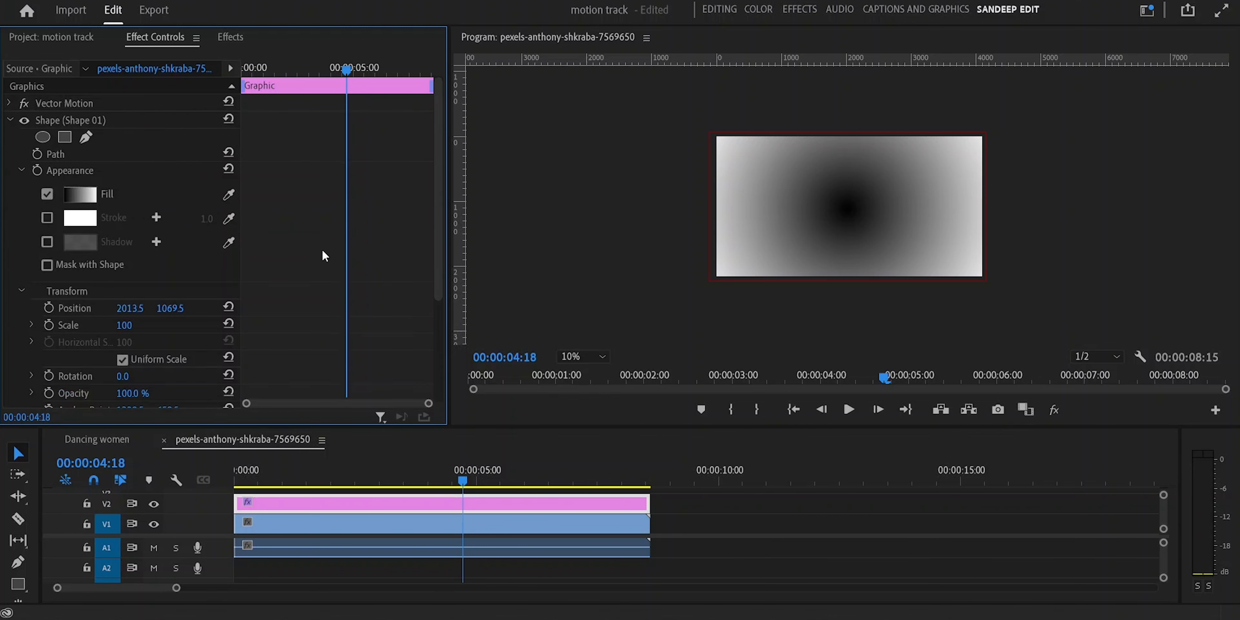
pyautogui.scroll(-3, 324, 258)
pyautogui.click(32, 246)
pyautogui.scroll(-1, 215, 276)
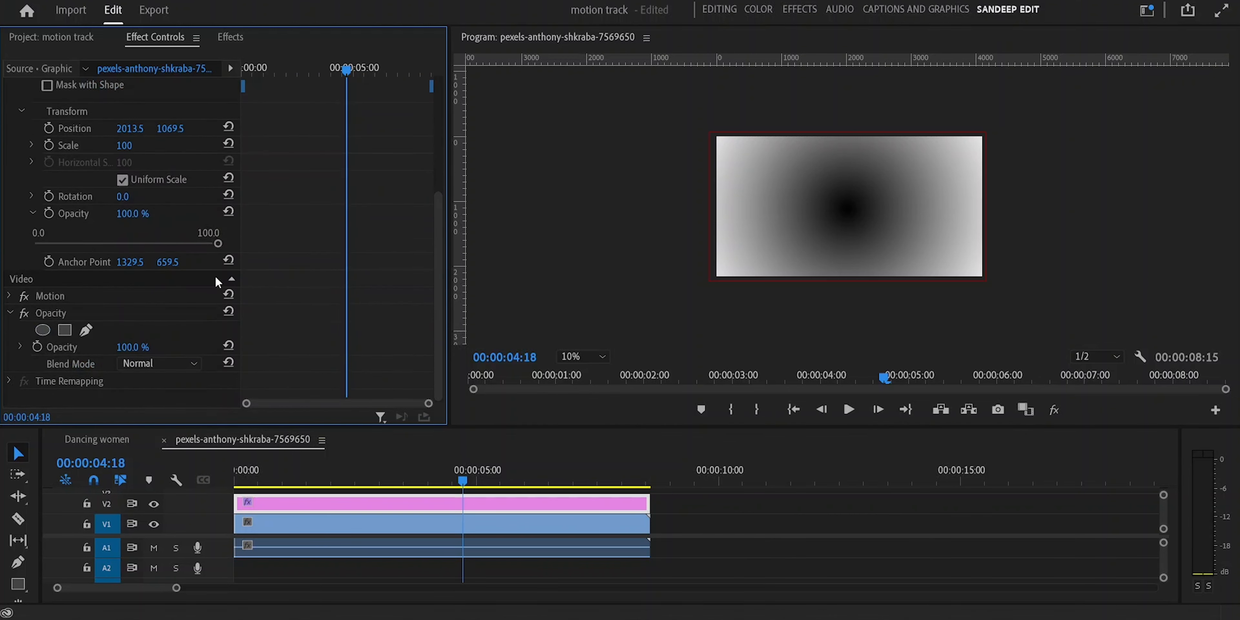
pyautogui.scroll(2, 38, 214)
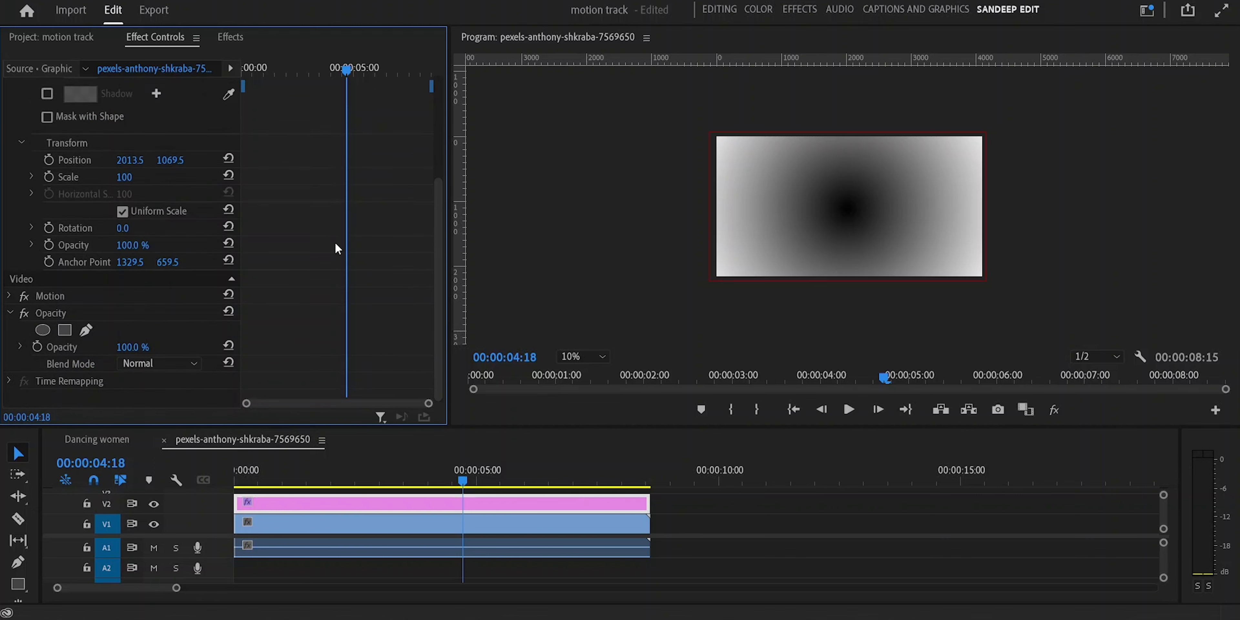
pyautogui.click(21, 206)
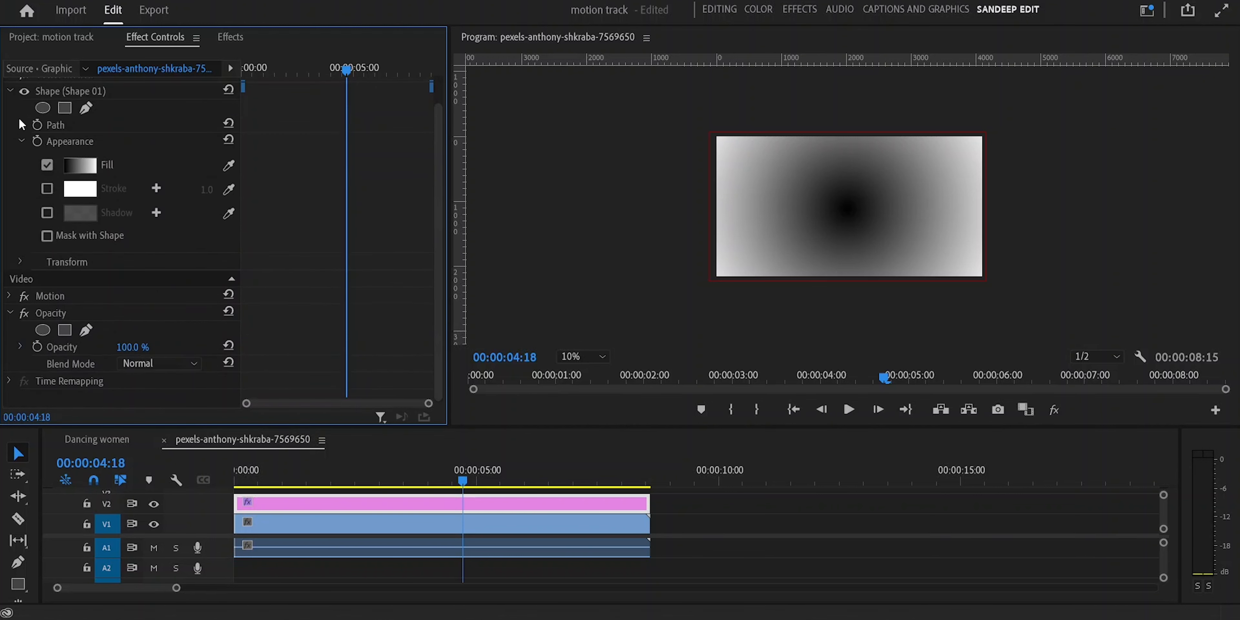
pyautogui.click(9, 91)
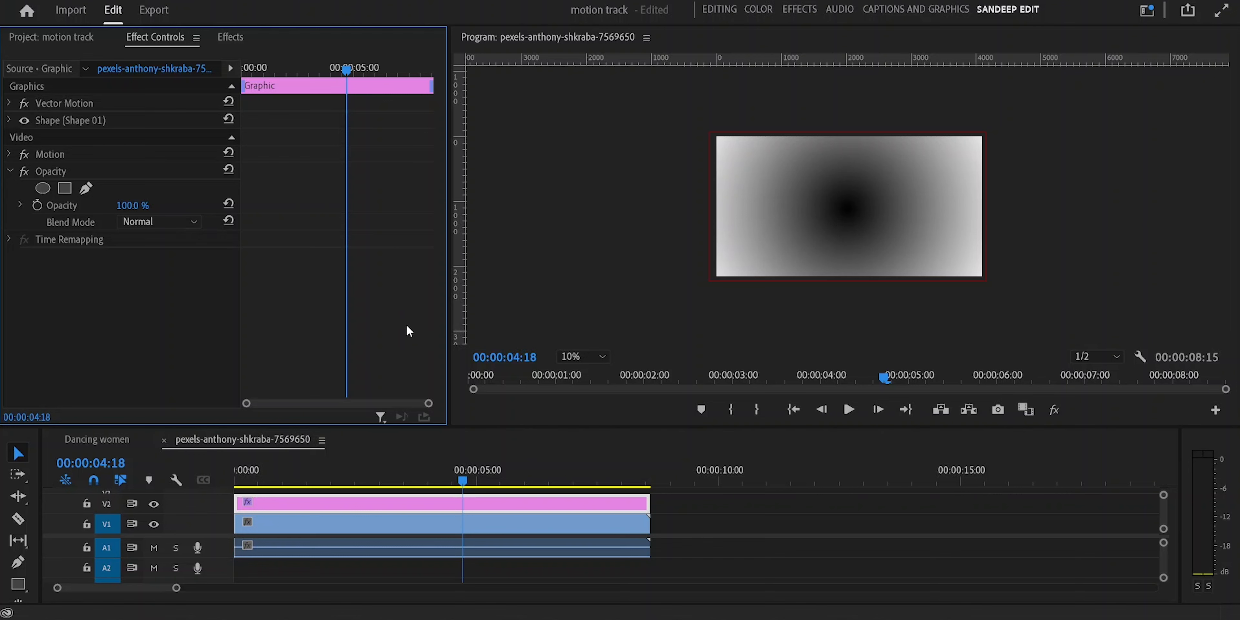
# Set the V2 graphic's blend mode to Dissolve and compare its Opacity settings with those of the V1 footage clip.
pyautogui.click(191, 221)
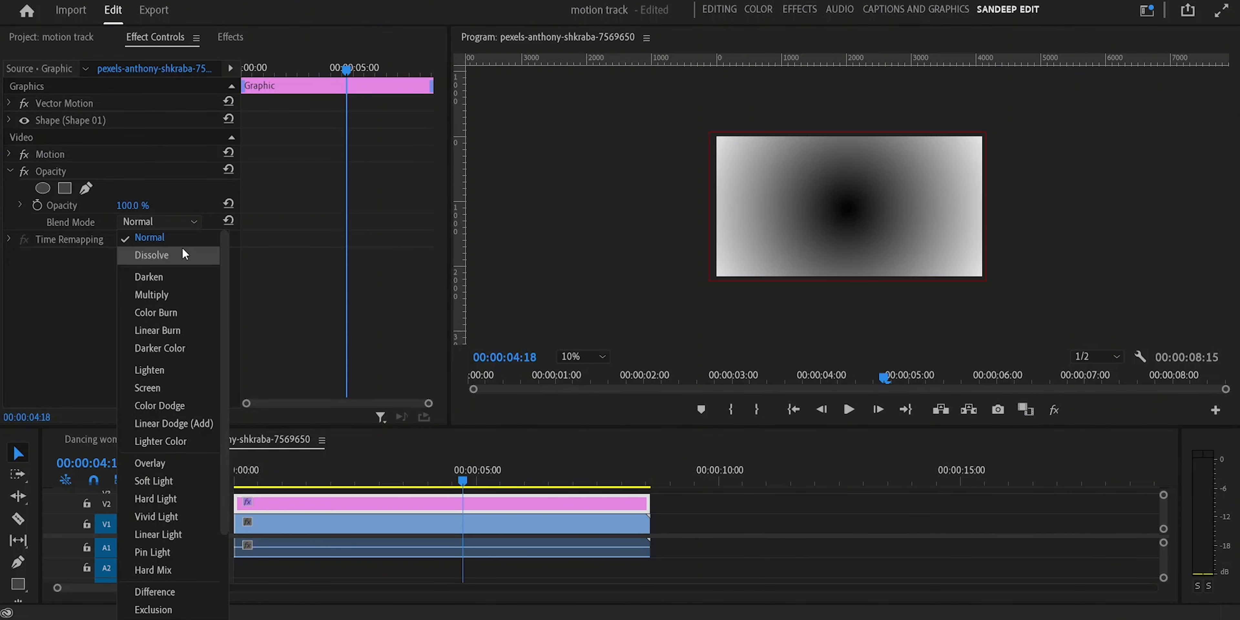
pyautogui.click(182, 248)
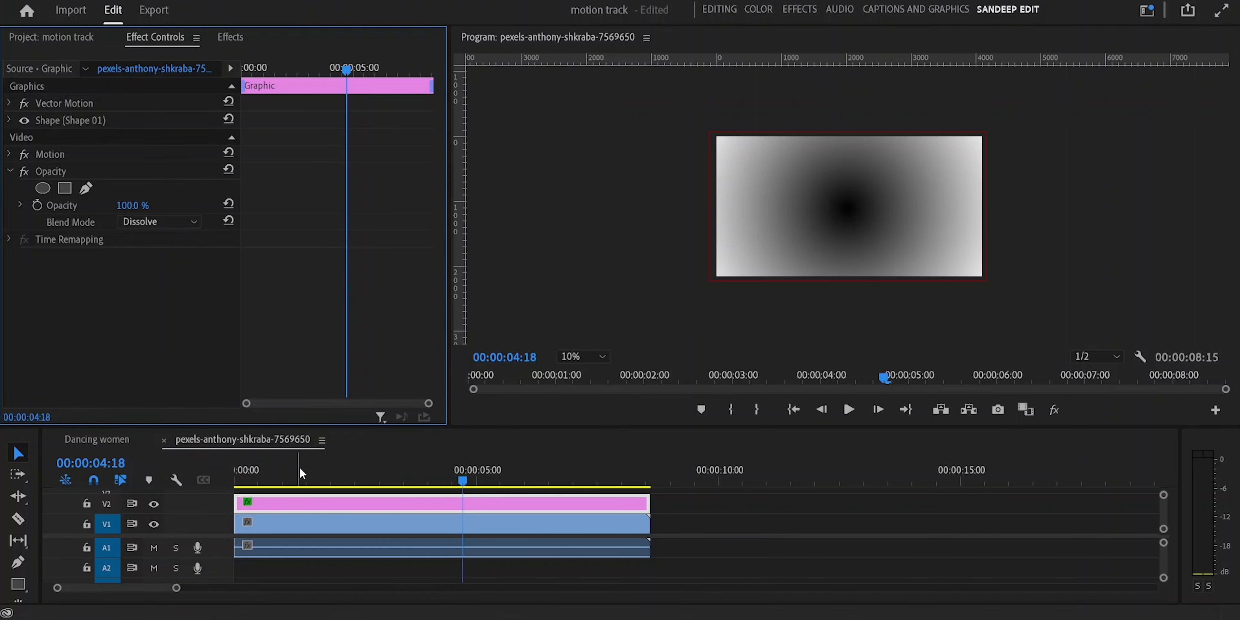
pyautogui.click(312, 500)
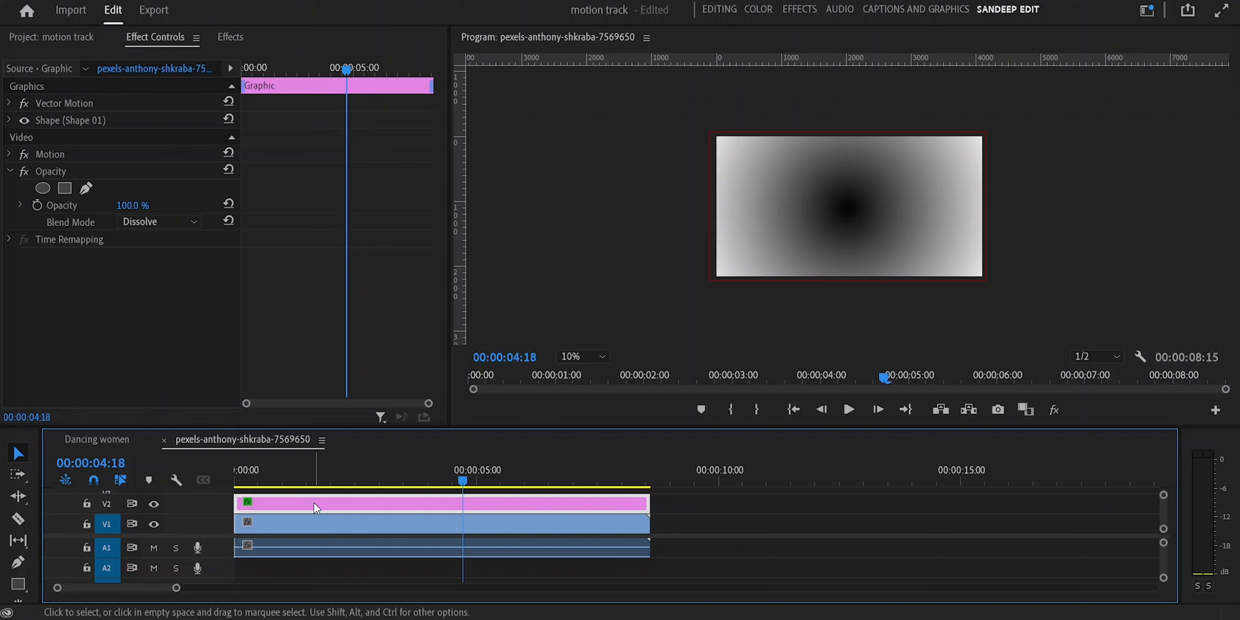
pyautogui.click(345, 518)
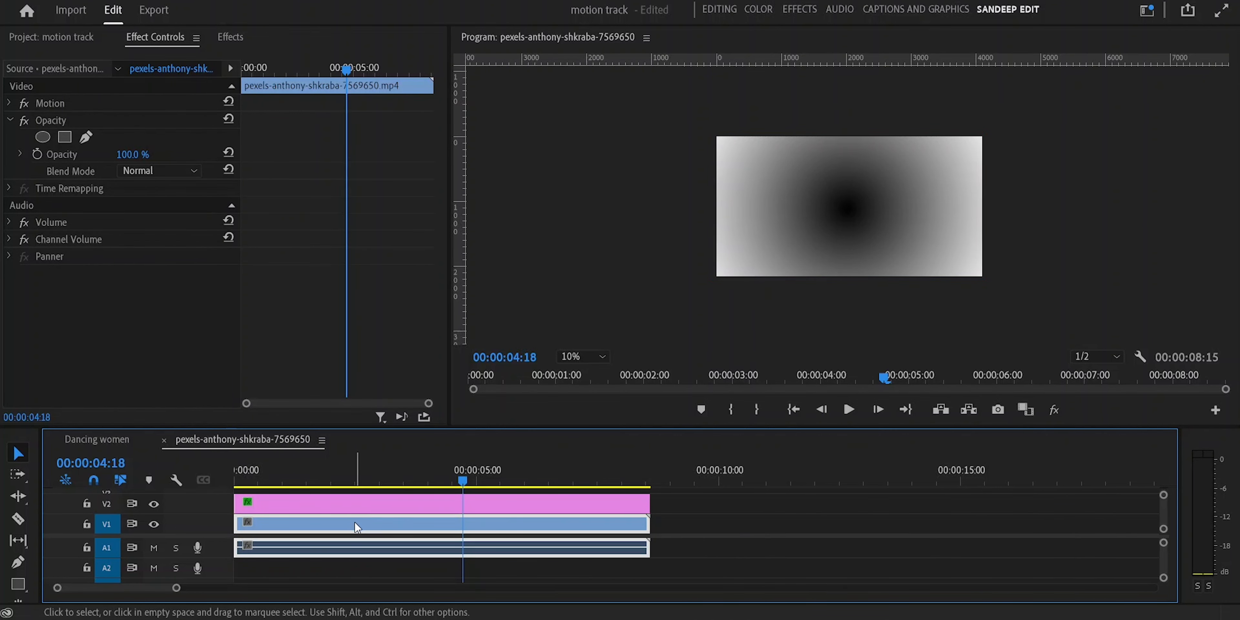
pyautogui.click(356, 503)
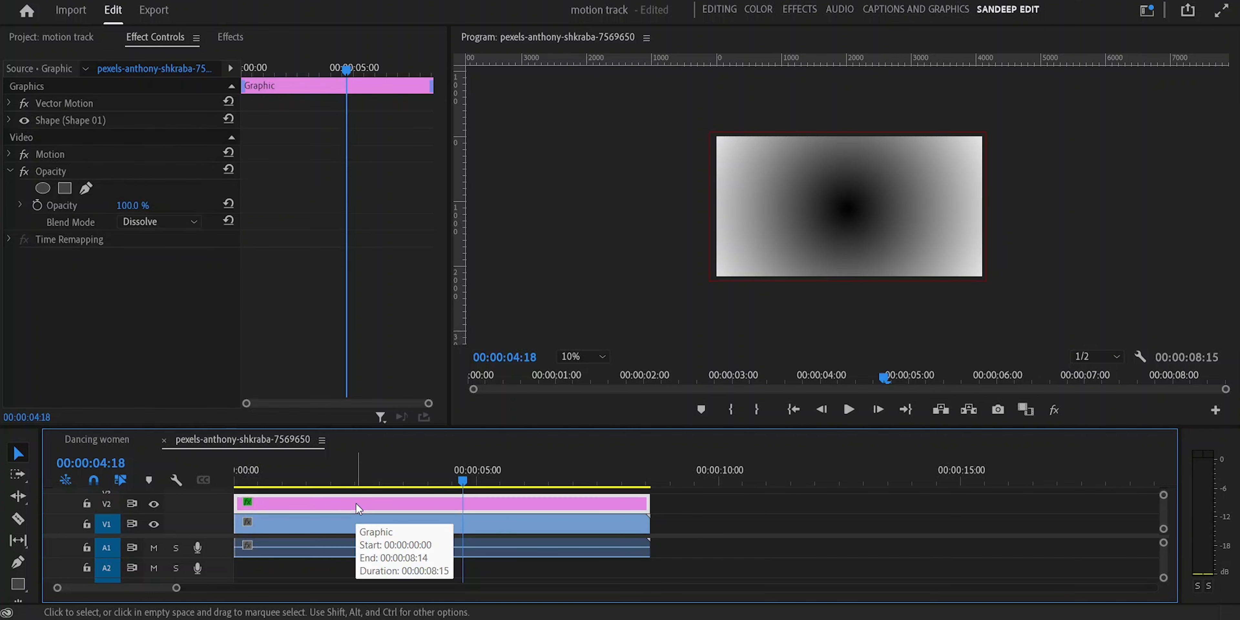
pyautogui.click(356, 520)
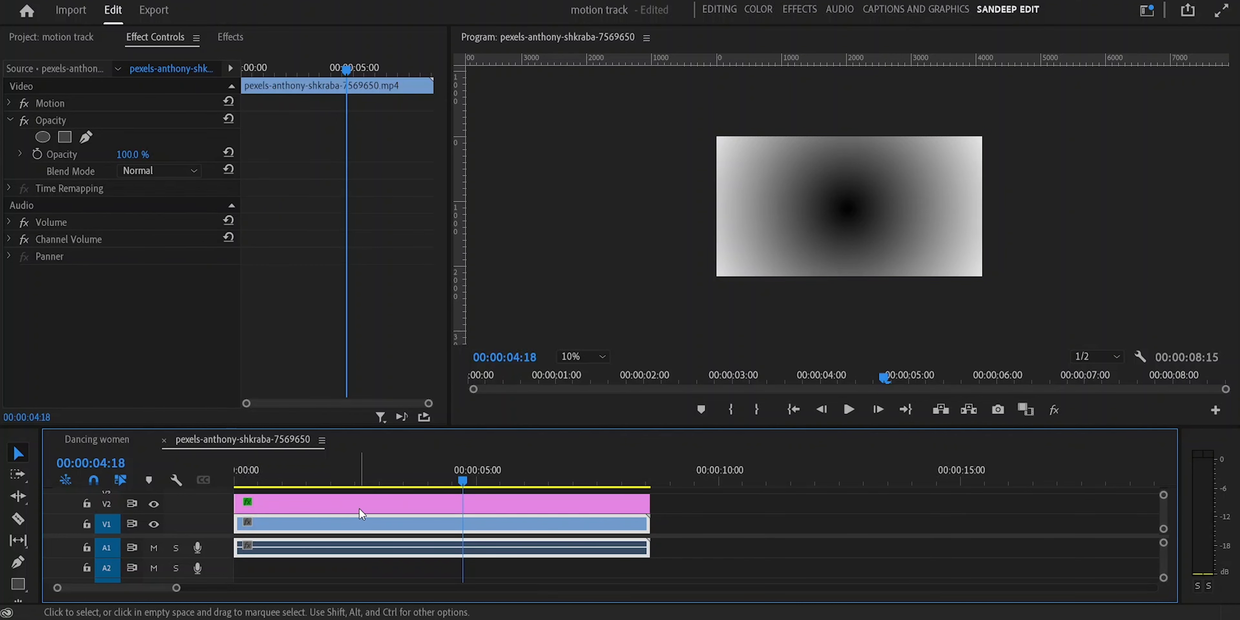
pyautogui.click(359, 507)
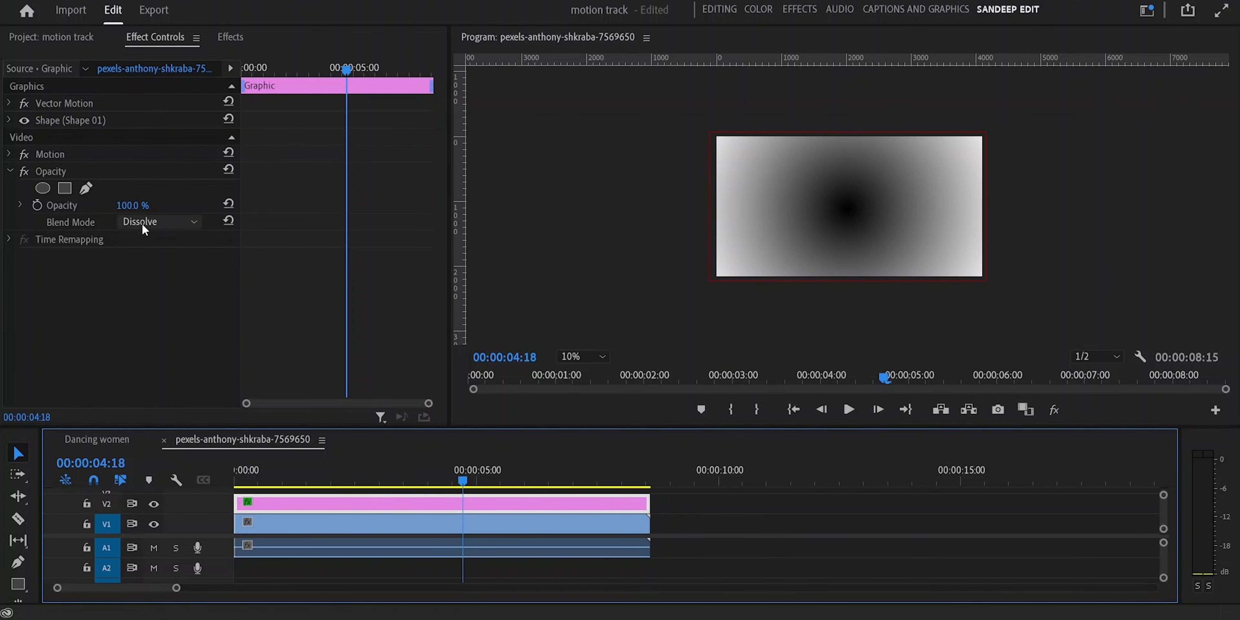
# Test the Dissolve blend by lowering the graphic's opacity to 0% and 69%, fit the program preview, and restore 100%.
pyautogui.click(132, 206)
pyautogui.moveTo(132, 206)
pyautogui.mouseDown()
pyautogui.moveTo(93, 206)
pyautogui.moveTo(139, 204)
pyautogui.mouseUp()
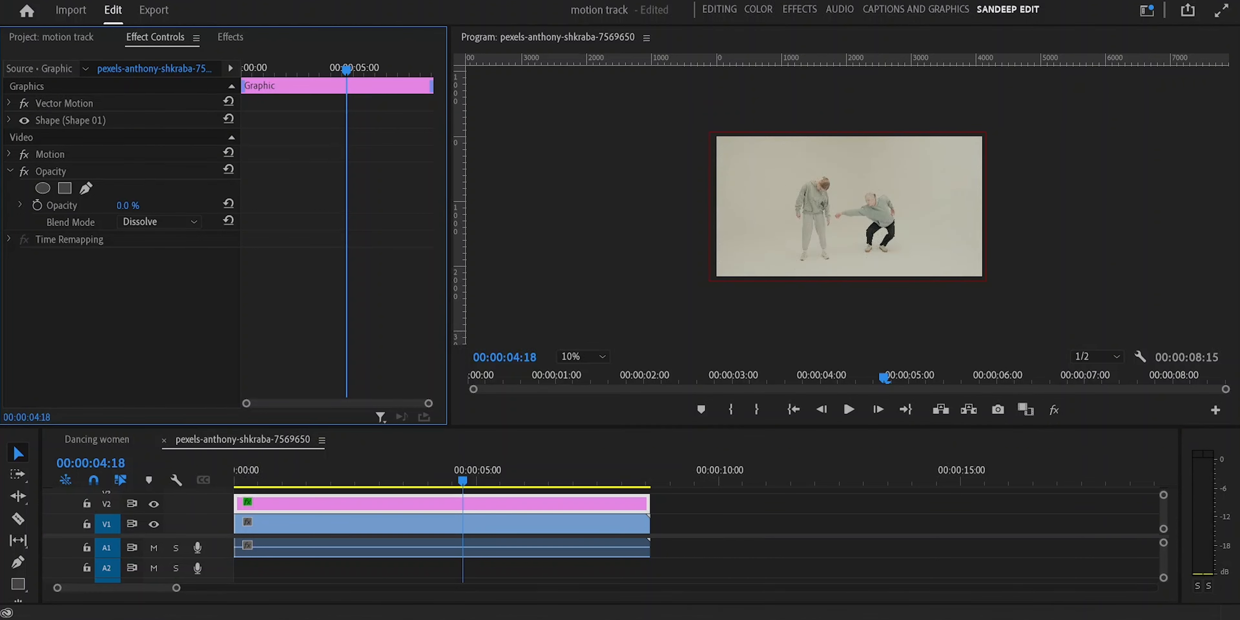
pyautogui.click(597, 361)
pyautogui.click(582, 372)
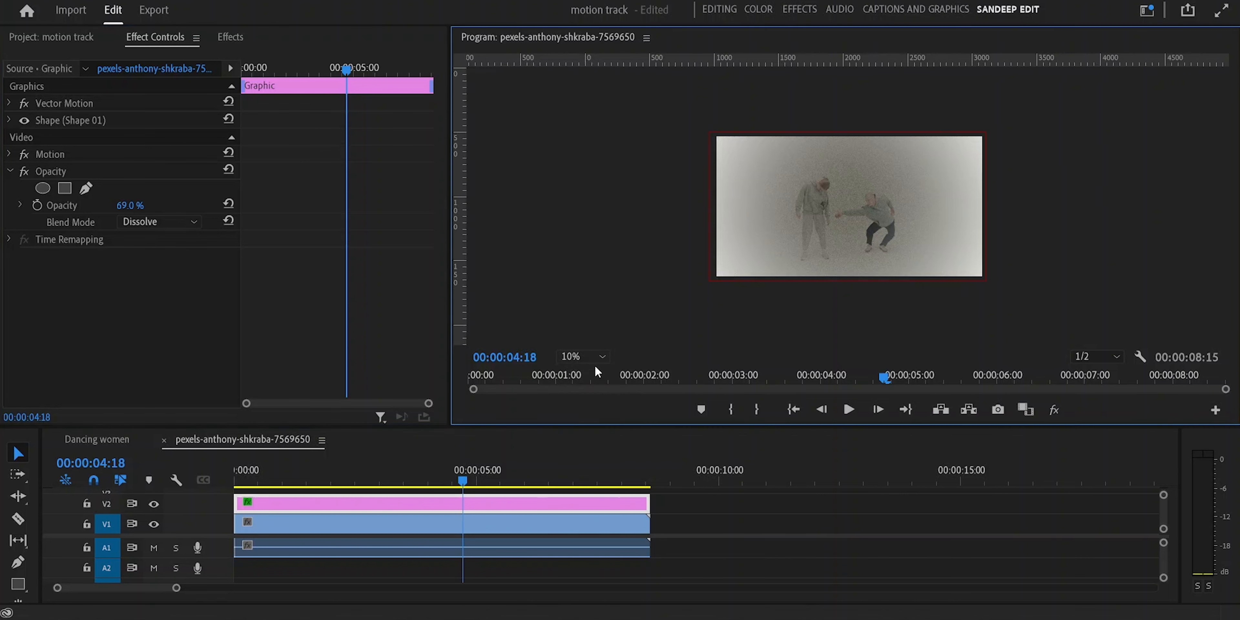
pyautogui.moveTo(135, 208); pyautogui.dragTo(163, 208)
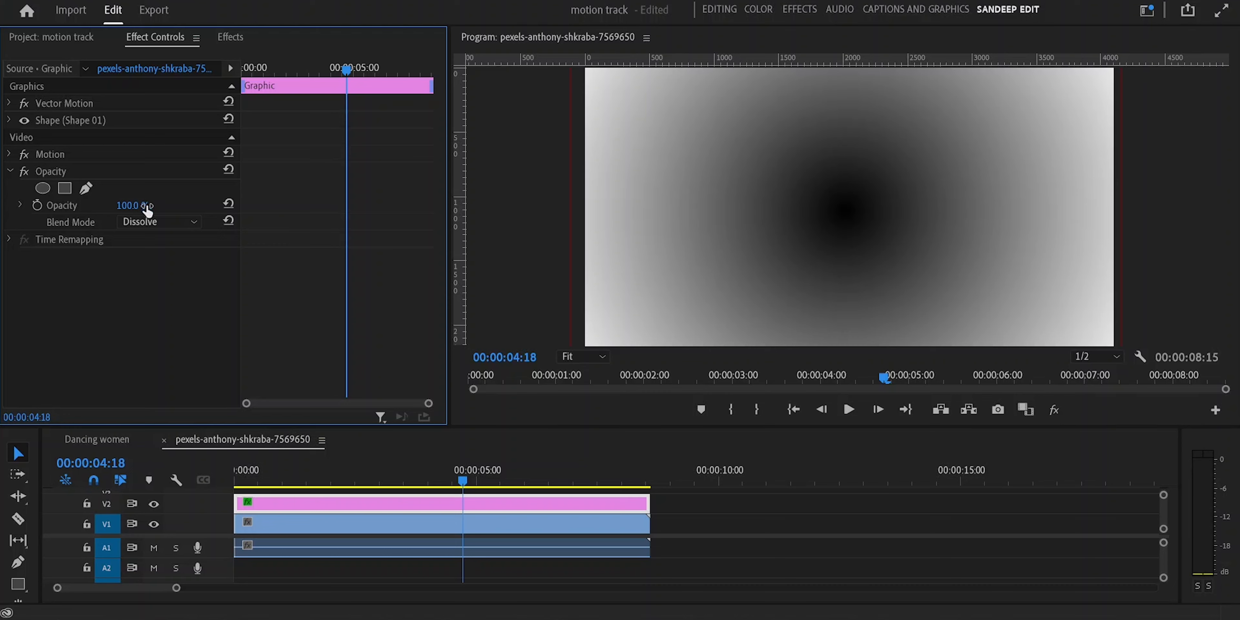
pyautogui.moveTo(132, 205)
pyautogui.mouseDown()
pyautogui.moveTo(36, 206)
pyautogui.moveTo(140, 206)
pyautogui.mouseUp()
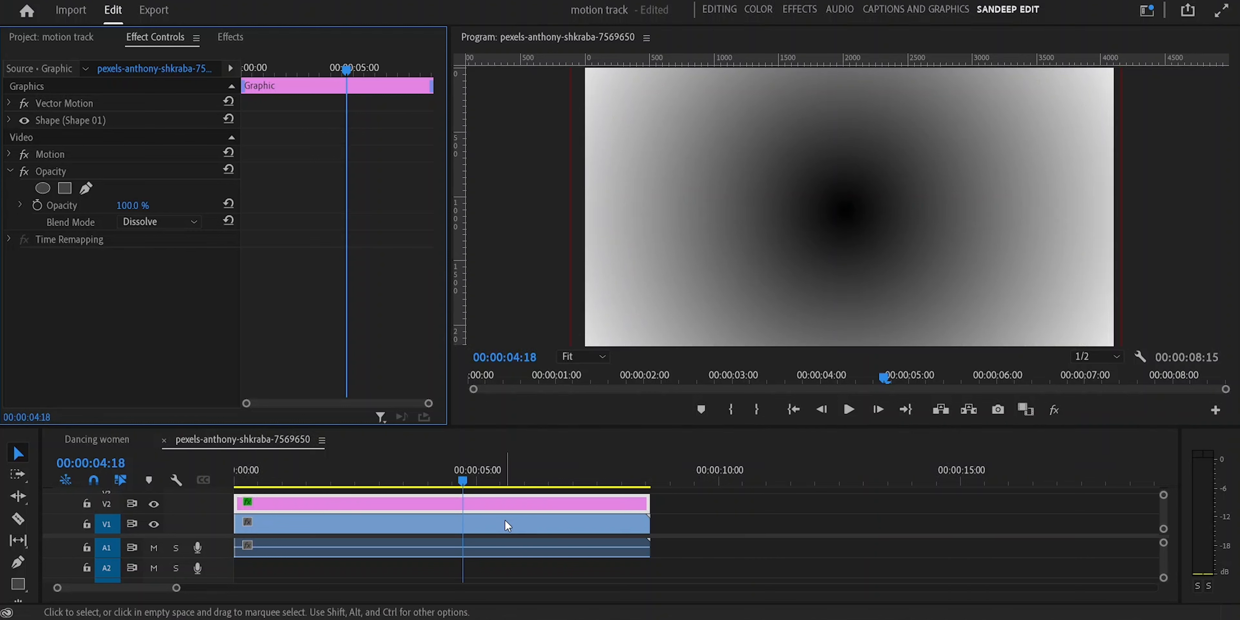
# Try the graphic's opacity at 36%, 65%, 69% and 39% over the dancers, and return it to 100%.
pyautogui.moveTo(132, 205); pyautogui.dragTo(104, 205)
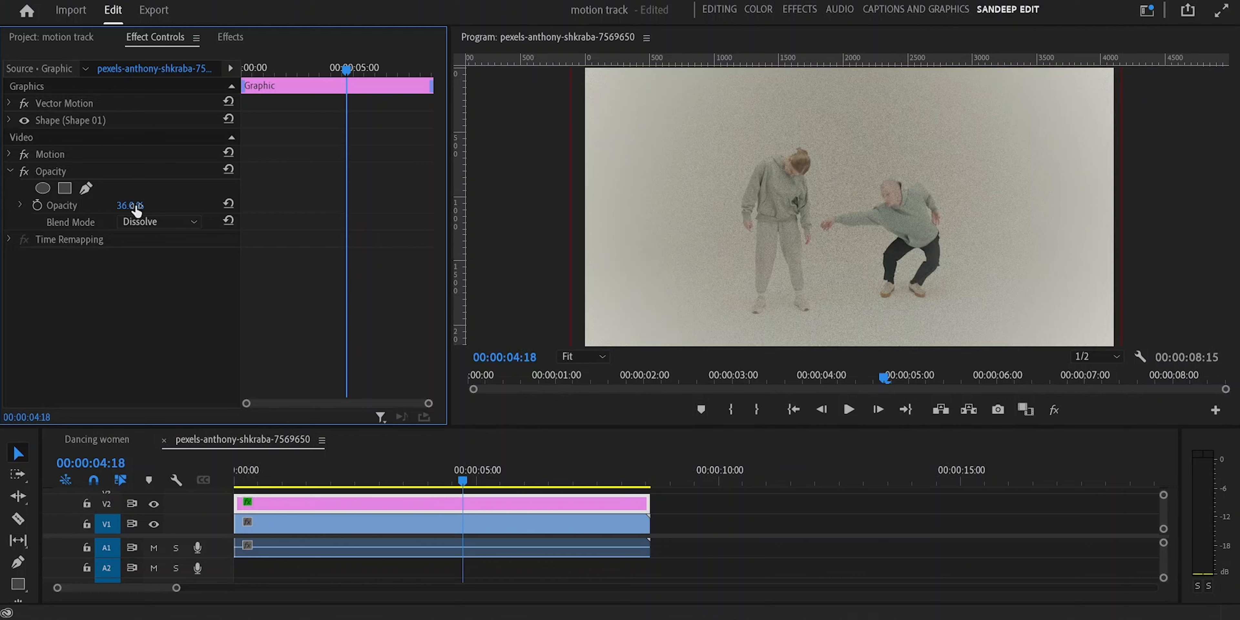
pyautogui.moveTo(127, 206); pyautogui.dragTo(140, 206)
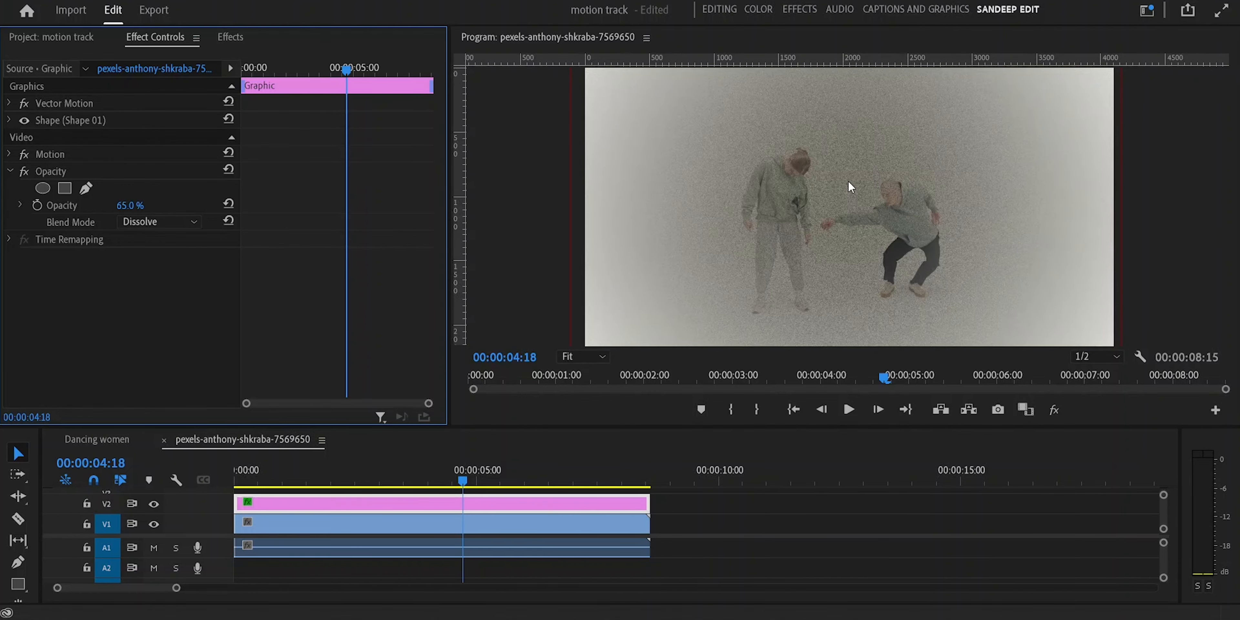
pyautogui.moveTo(125, 205); pyautogui.dragTo(143, 206)
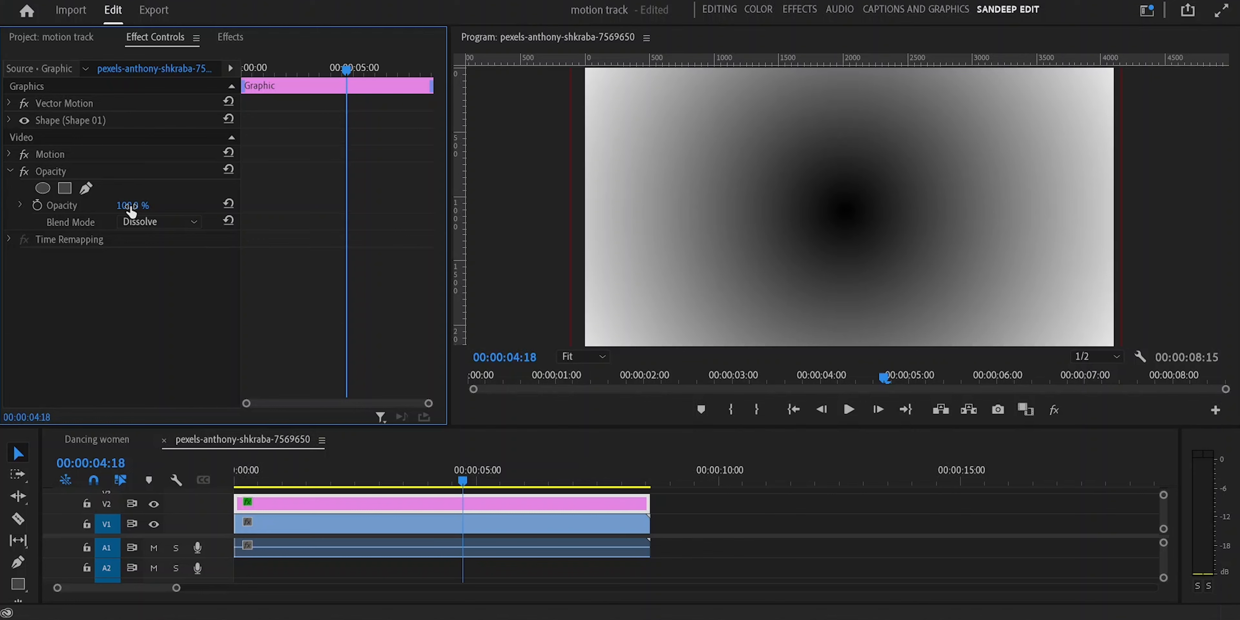
pyautogui.moveTo(132, 206); pyautogui.dragTo(124, 206)
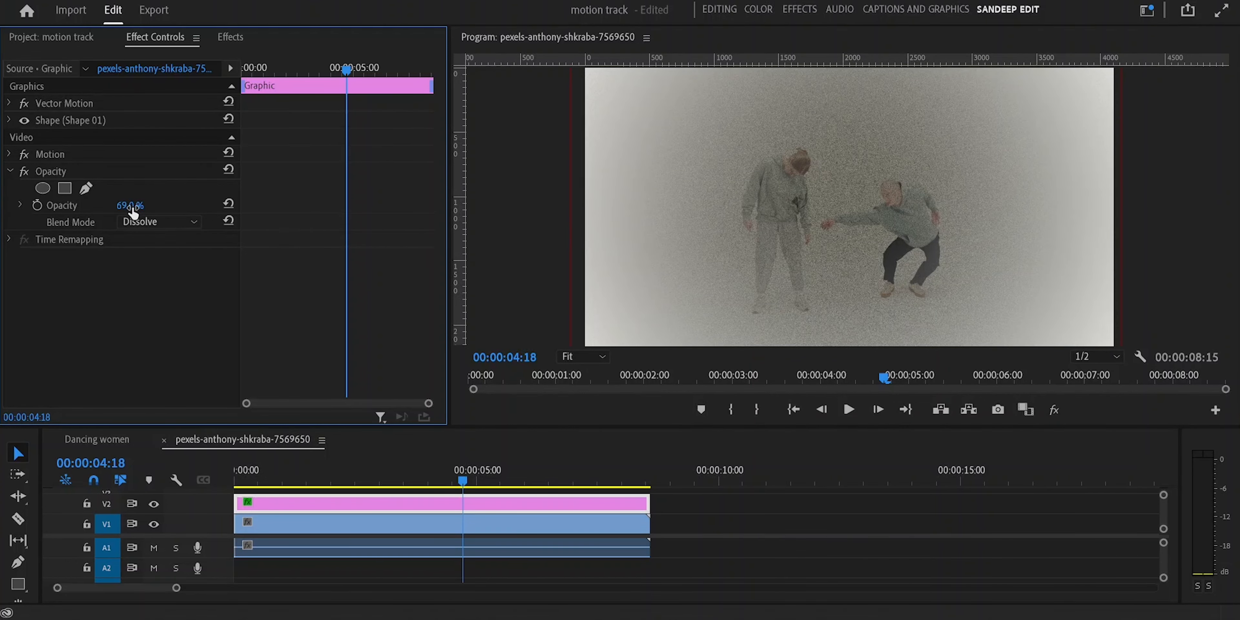
pyautogui.moveTo(129, 206)
pyautogui.mouseDown()
pyautogui.moveTo(96, 206)
pyautogui.moveTo(143, 205)
pyautogui.moveTo(96, 205)
pyautogui.moveTo(143, 206)
pyautogui.moveTo(96, 206)
pyautogui.moveTo(128, 206)
pyautogui.moveTo(96, 205)
pyautogui.moveTo(115, 206)
pyautogui.mouseUp()
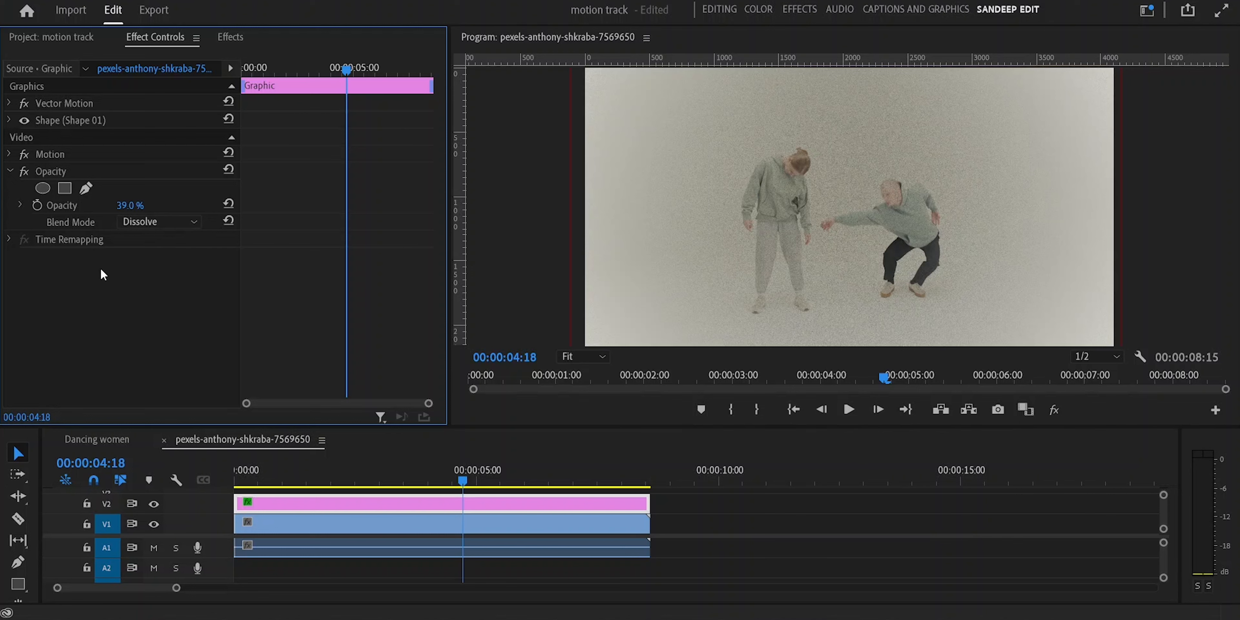
pyautogui.moveTo(123, 212); pyautogui.dragTo(137, 208)
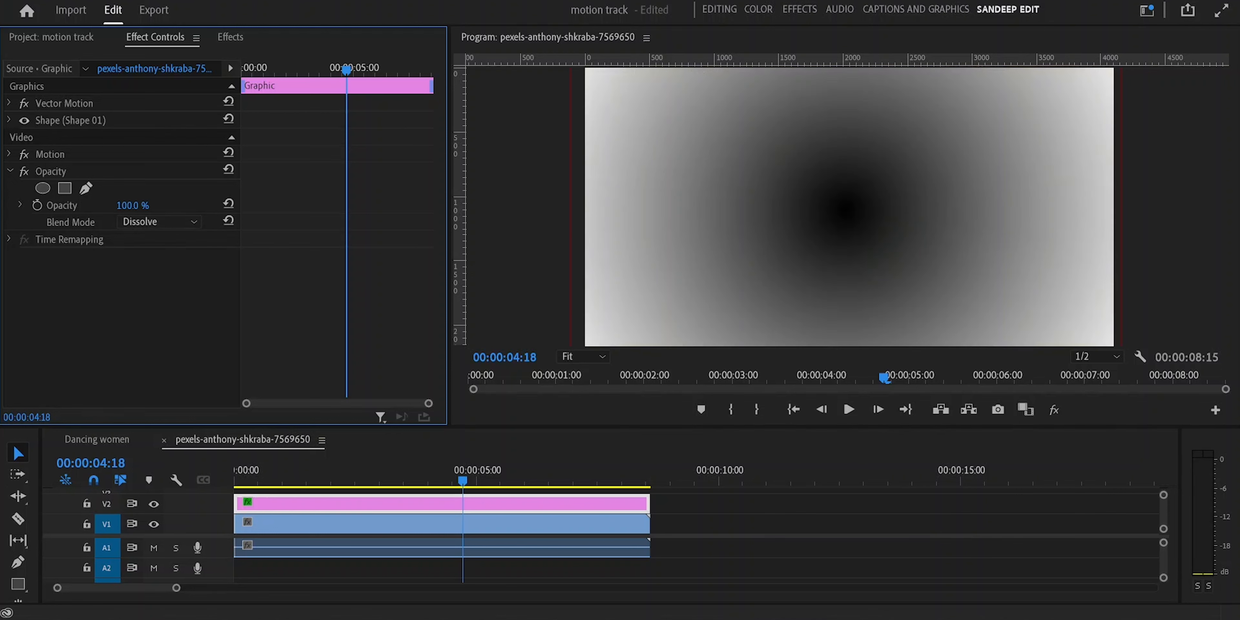
# Keyframe the graphic's opacity from 100% at 00:00:04:18 to fully transparent at 00:00:07:11, and play back the dissolve.
pyautogui.click(38, 206)
pyautogui.moveTo(346, 68); pyautogui.dragTo(407, 68)
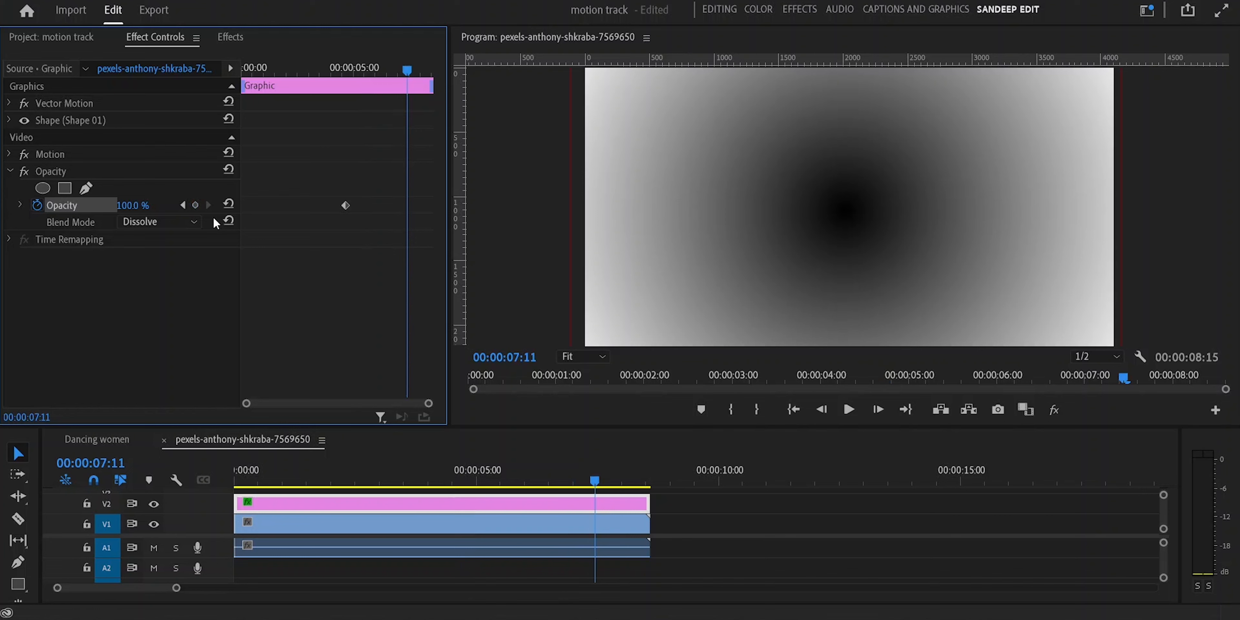
pyautogui.moveTo(126, 205); pyautogui.dragTo(87, 206)
pyautogui.moveTo(407, 68); pyautogui.dragTo(304, 70)
pyautogui.click(848, 409)
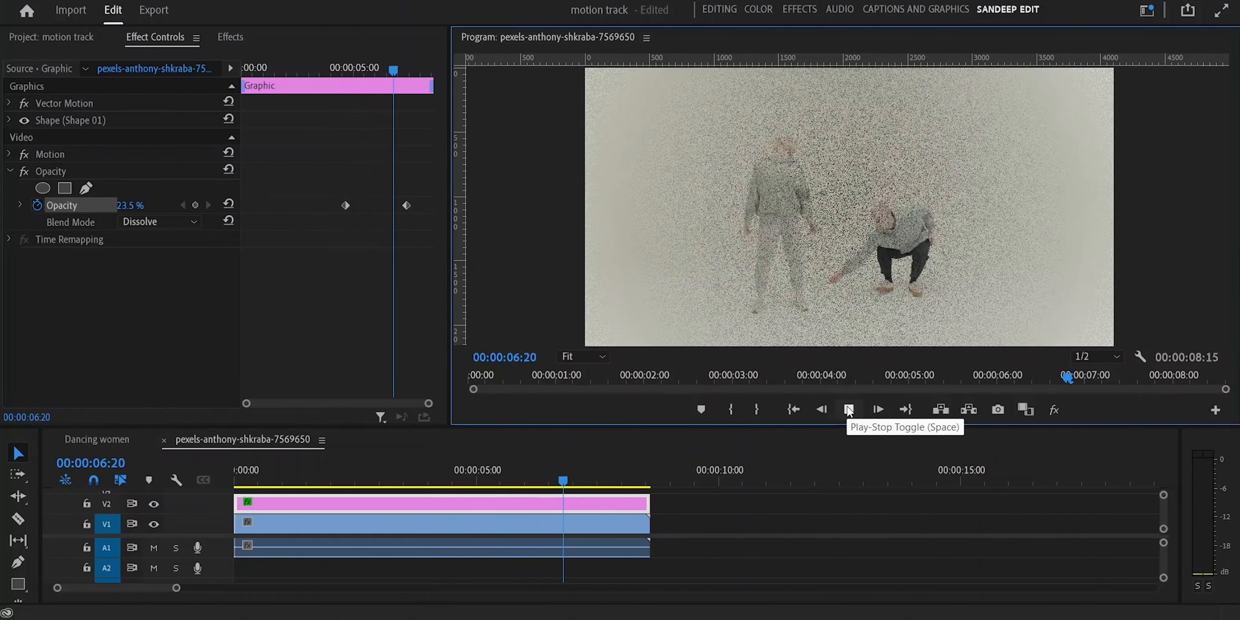
pyautogui.press('space')
# Position the playhead at 00:00:06:14 and turn off the graphic's opacity animation, deleting its keyframes.
pyautogui.moveTo(409, 71); pyautogui.dragTo(387, 86)
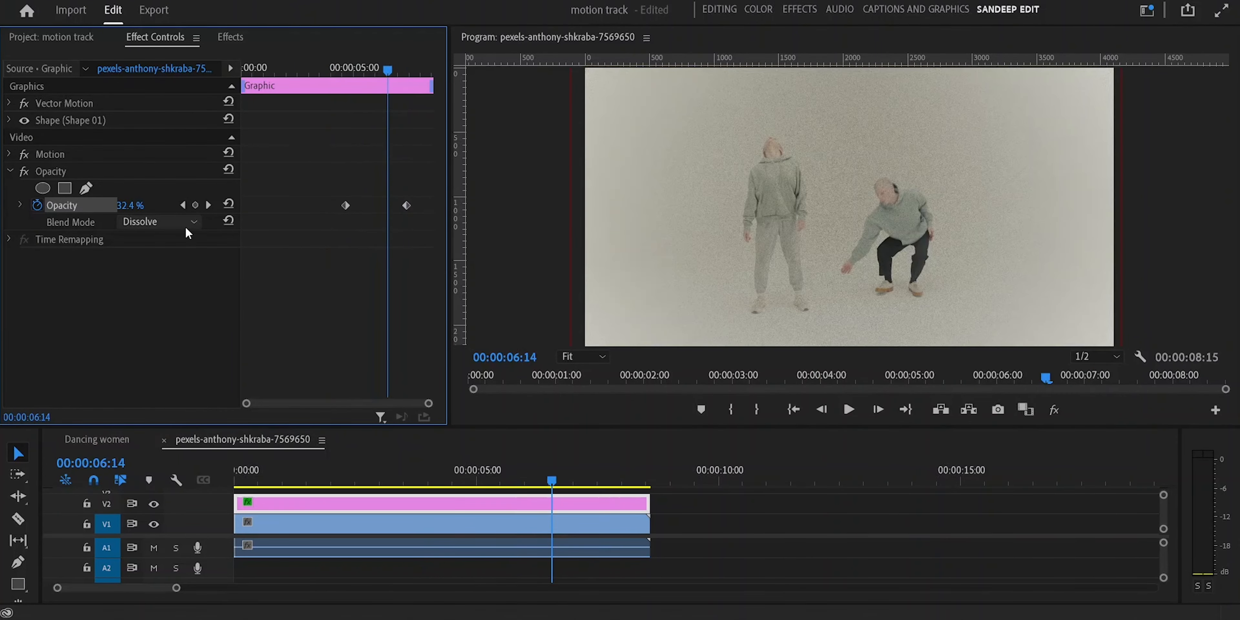
pyautogui.click(43, 202)
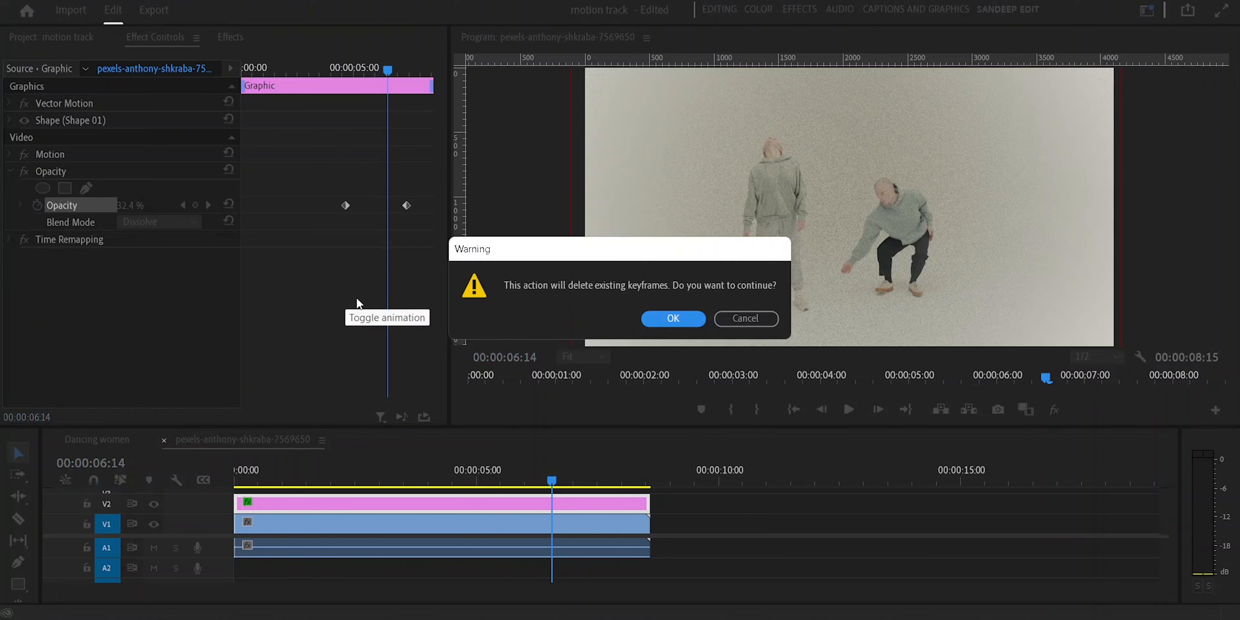
pyautogui.click(655, 319)
# Look through the available blend modes for the V2 graphic and set its blend mode to Multiply.
pyautogui.click(180, 223)
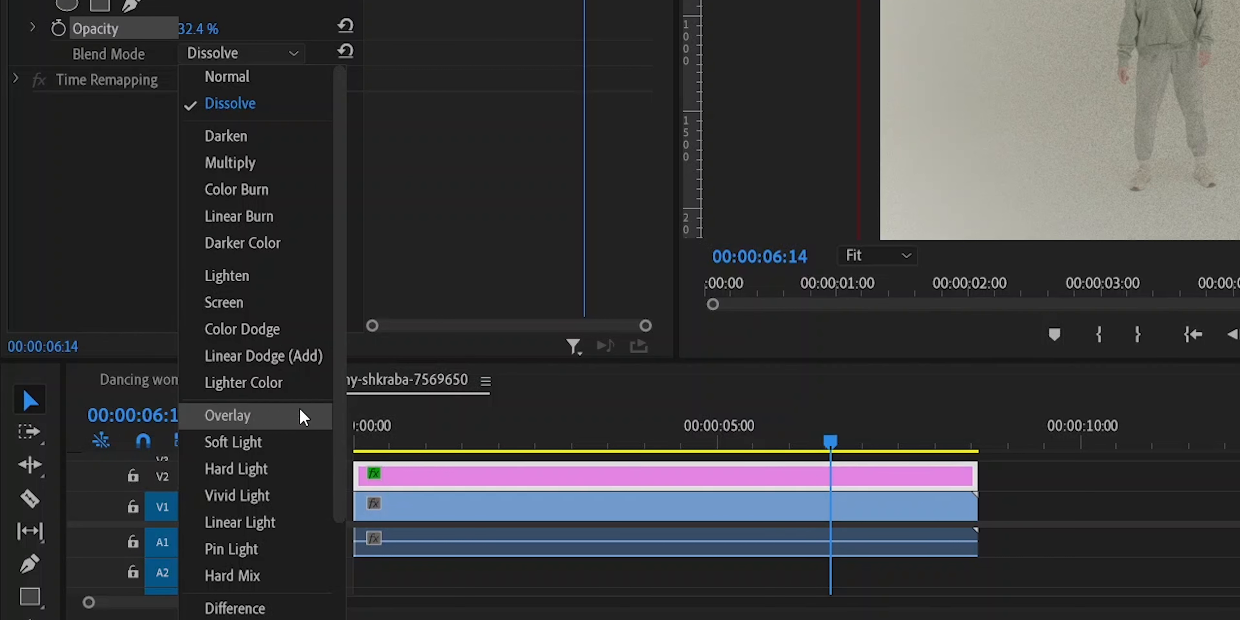
pyautogui.moveTo(340, 348); pyautogui.dragTo(321, 462)
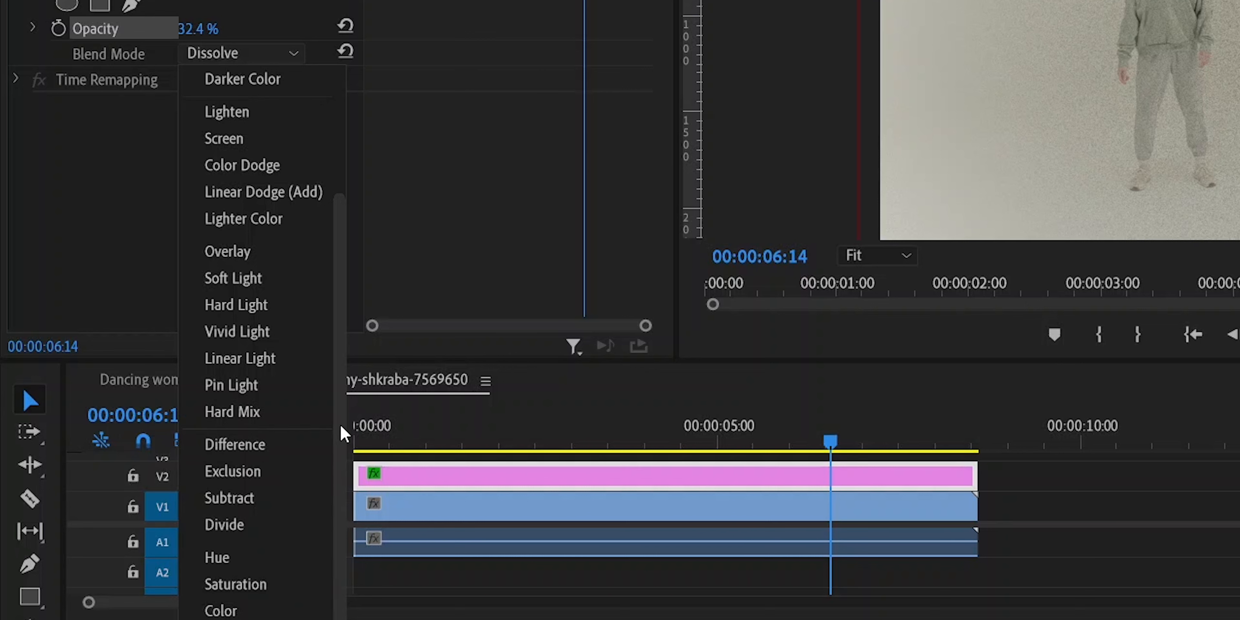
pyautogui.moveTo(340, 368); pyautogui.dragTo(335, 222)
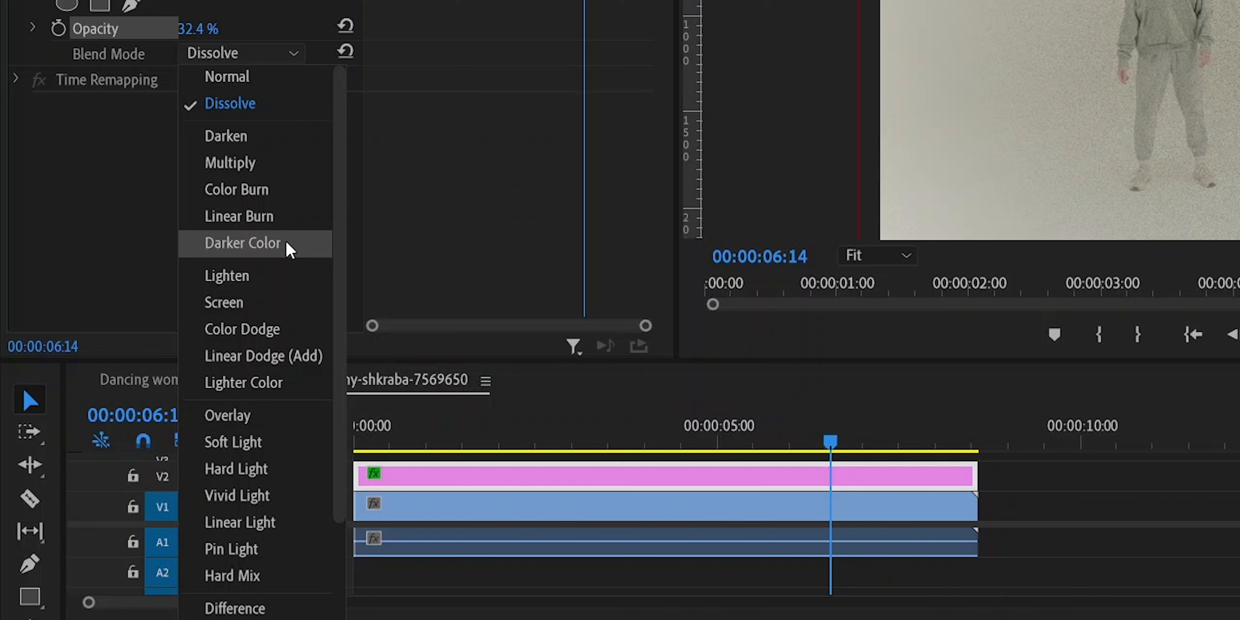
pyautogui.scroll(-3, 289, 231)
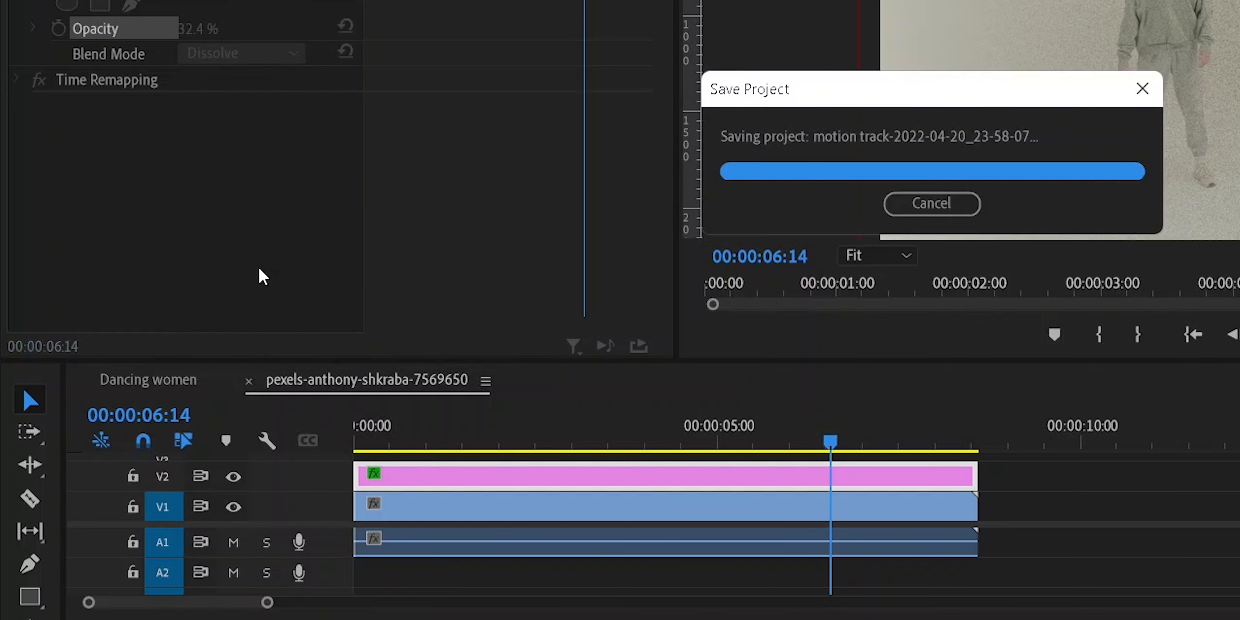
pyautogui.click(293, 57)
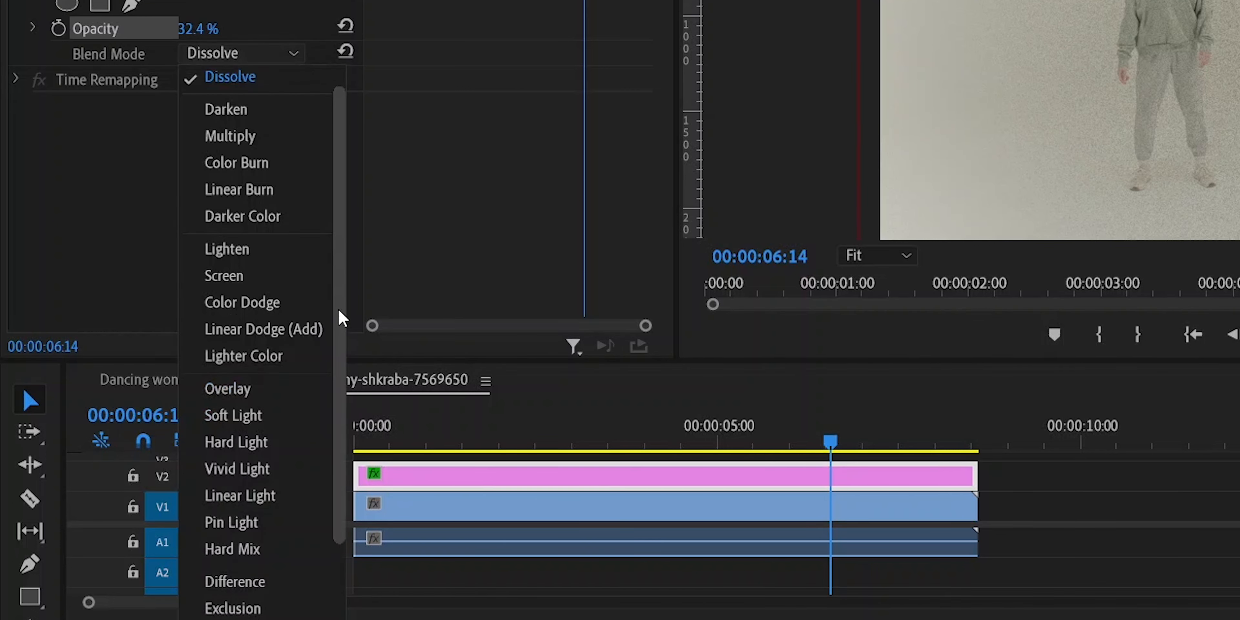
pyautogui.moveTo(341, 317); pyautogui.dragTo(335, 459)
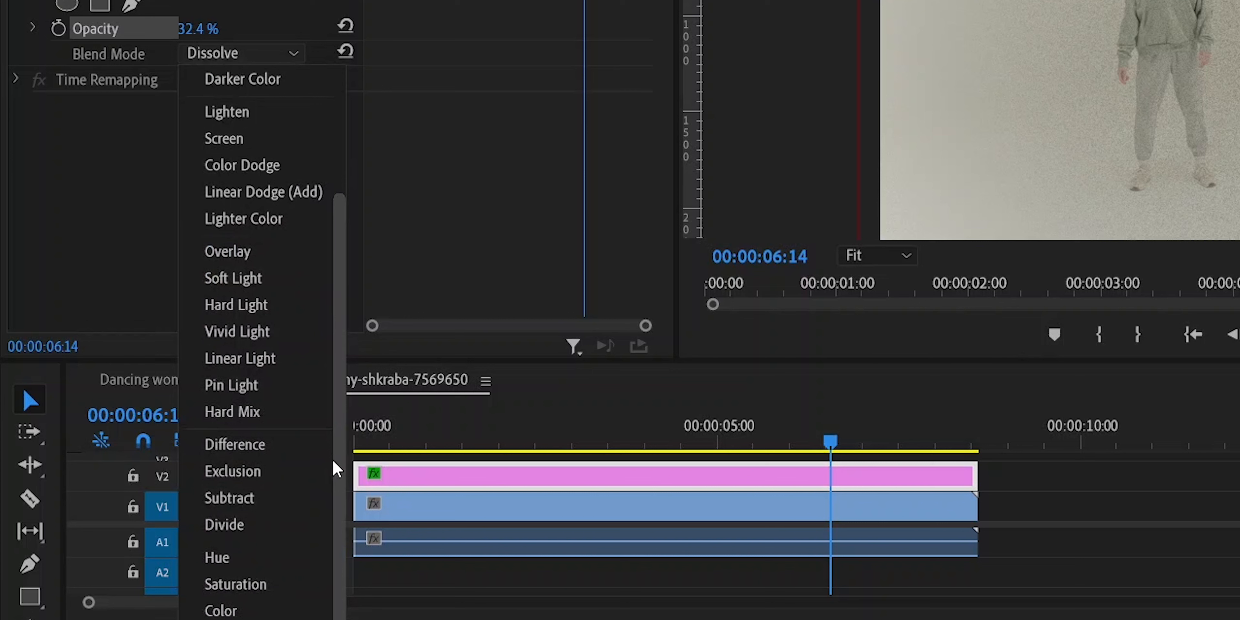
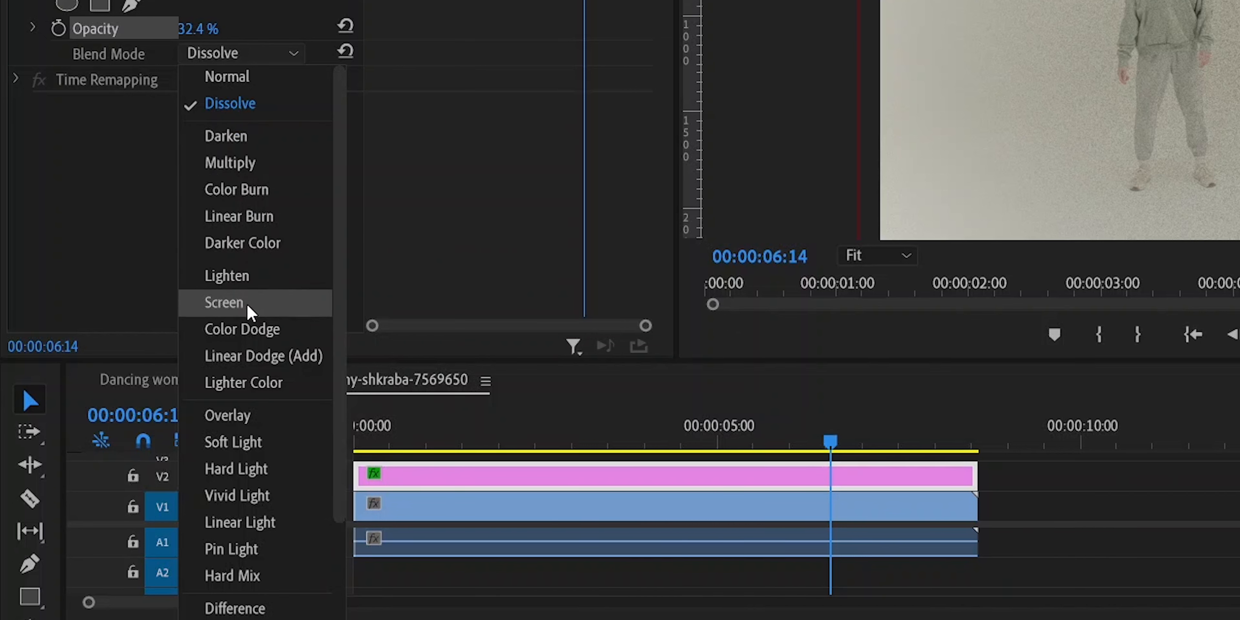
pyautogui.click(276, 161)
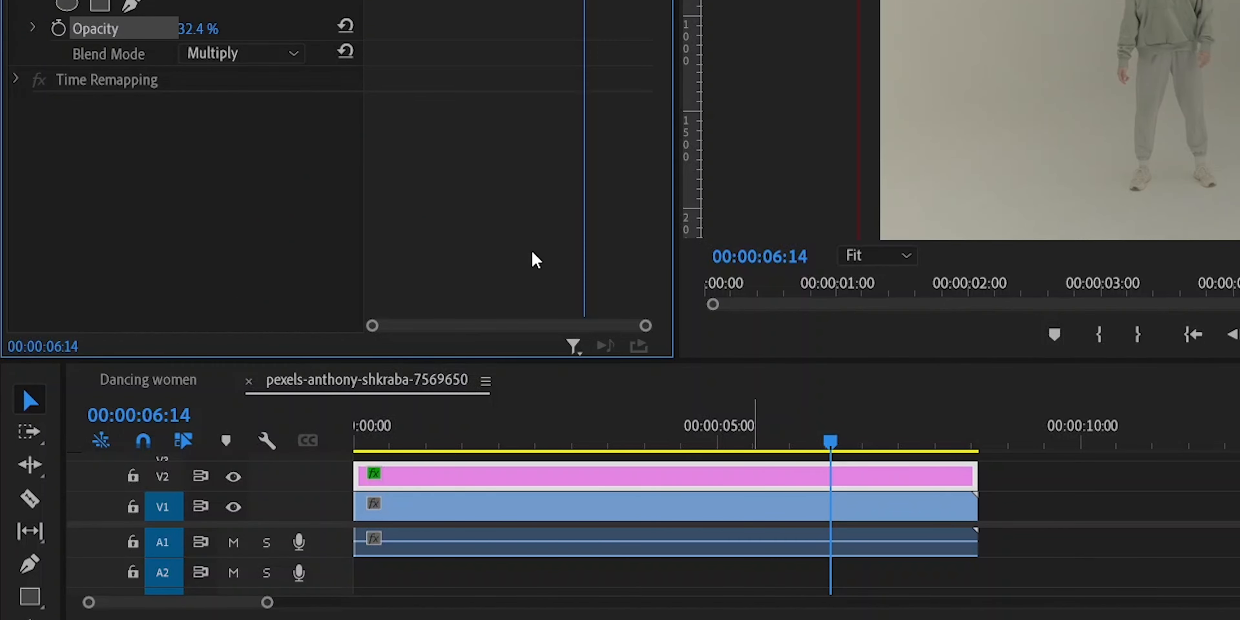
# Switch to the sequence with the man dancing in the warehouse and set its V2 graphic's opacity to 100%.
pyautogui.click(769, 478)
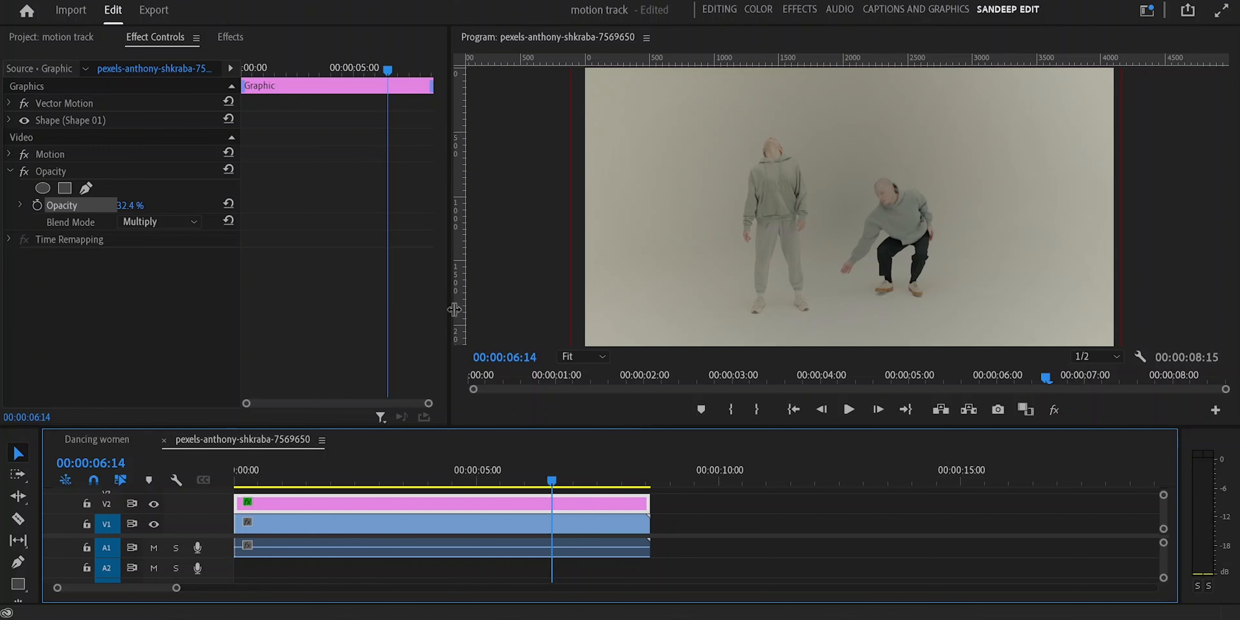
pyautogui.click(65, 38)
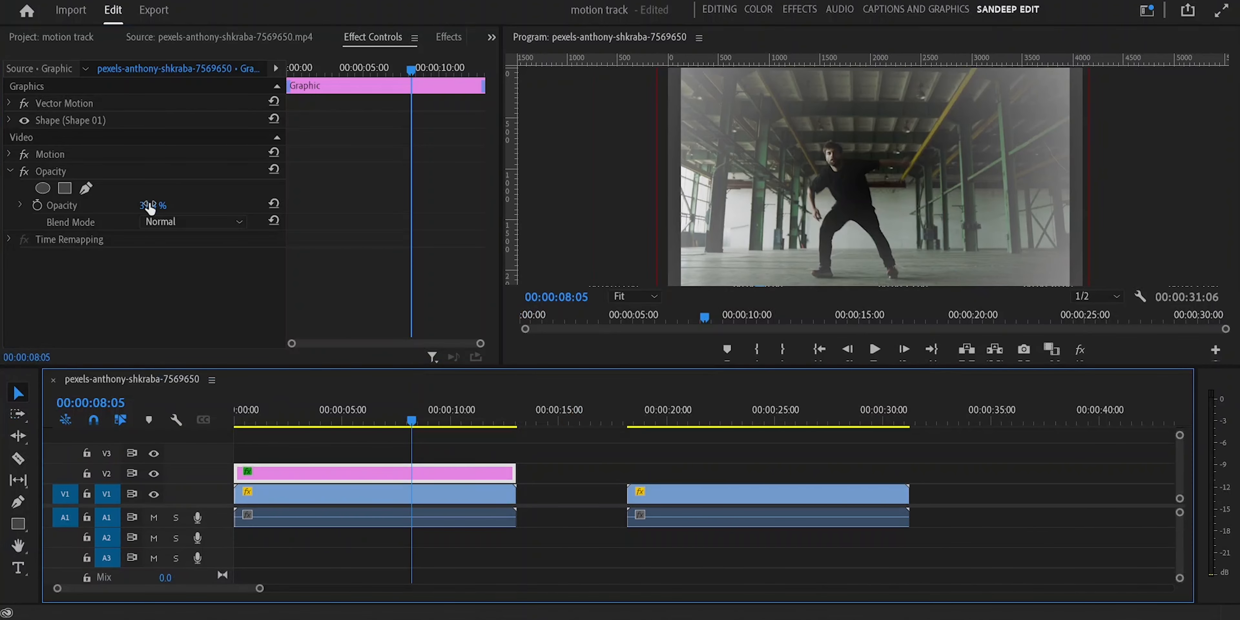
pyautogui.moveTo(150, 207); pyautogui.dragTo(165, 205)
pyautogui.click(423, 470)
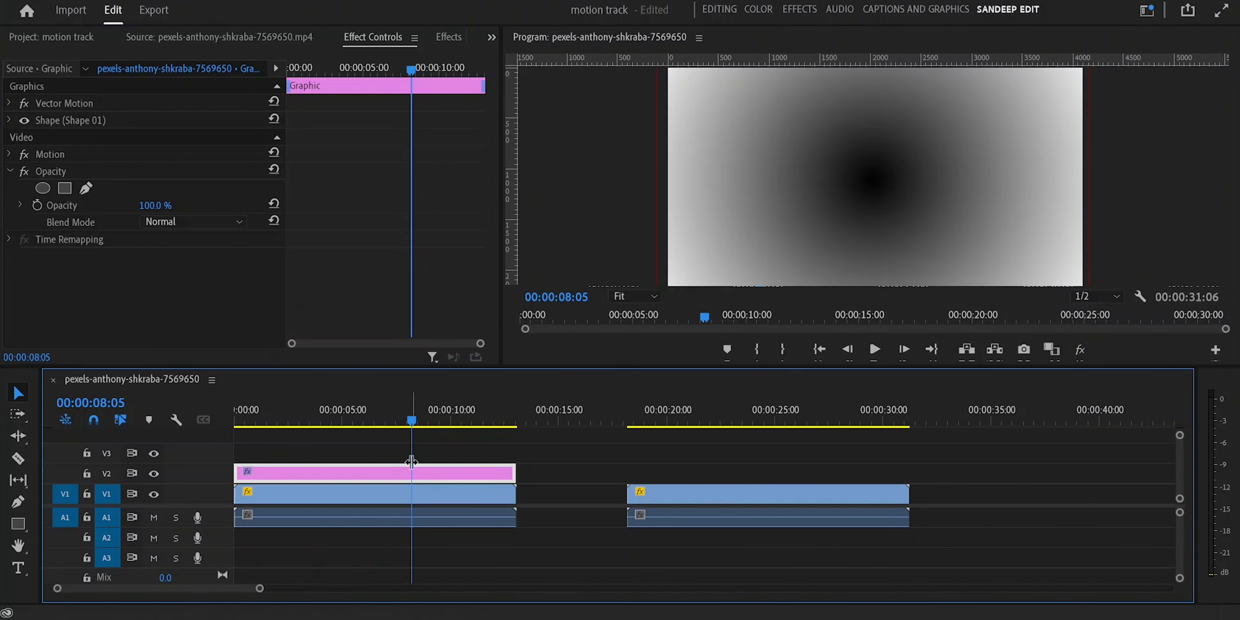
# Toggle the V2 track's visibility to compare the warehouse footage with and without the gradient graphic.
pyautogui.click(155, 474)
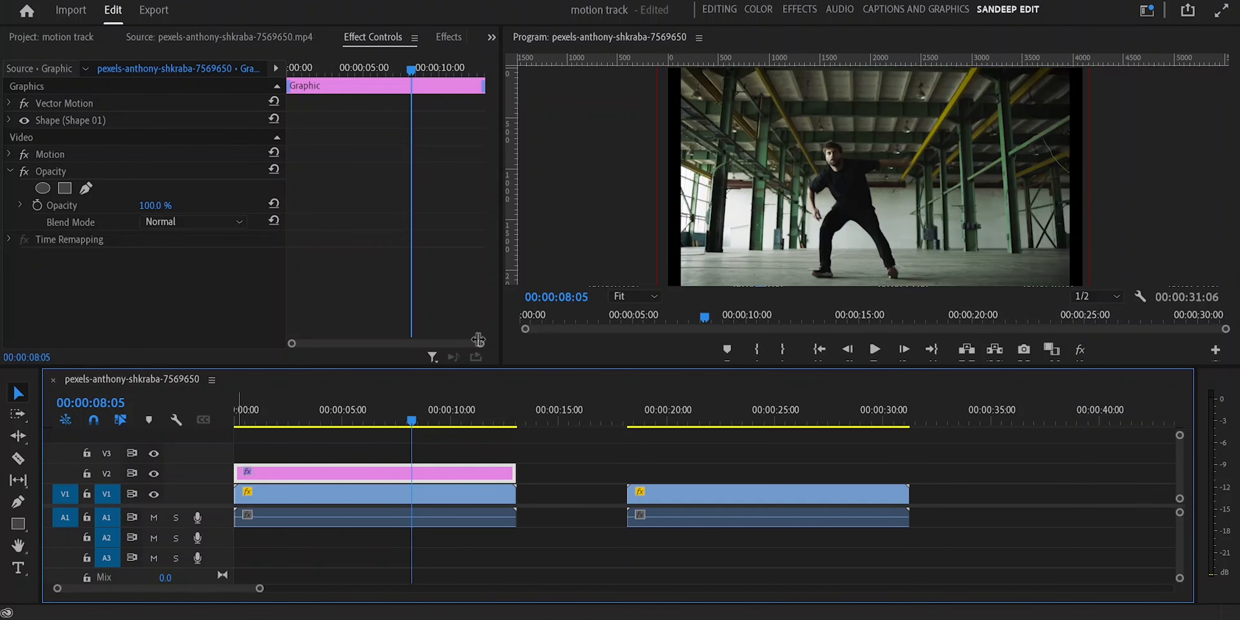
pyautogui.click(154, 473)
pyautogui.click(154, 474)
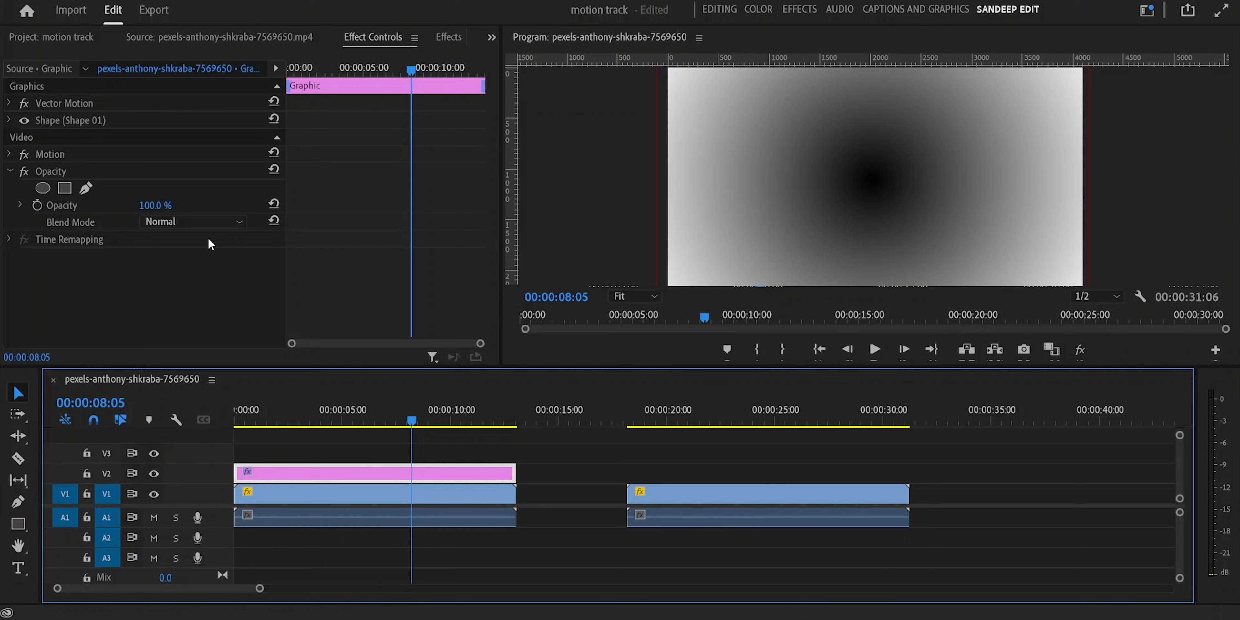
# Set the V2 gradient graphic's blend mode to Multiply over the warehouse footage and save the project.
pyautogui.click(221, 224)
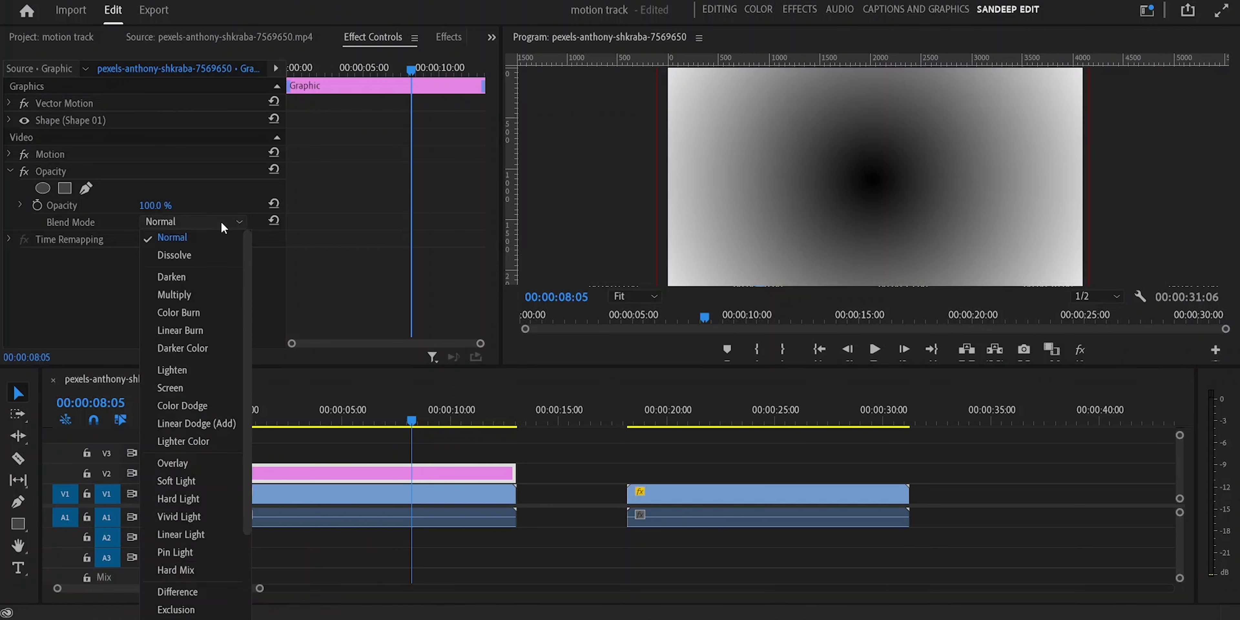
pyautogui.click(205, 290)
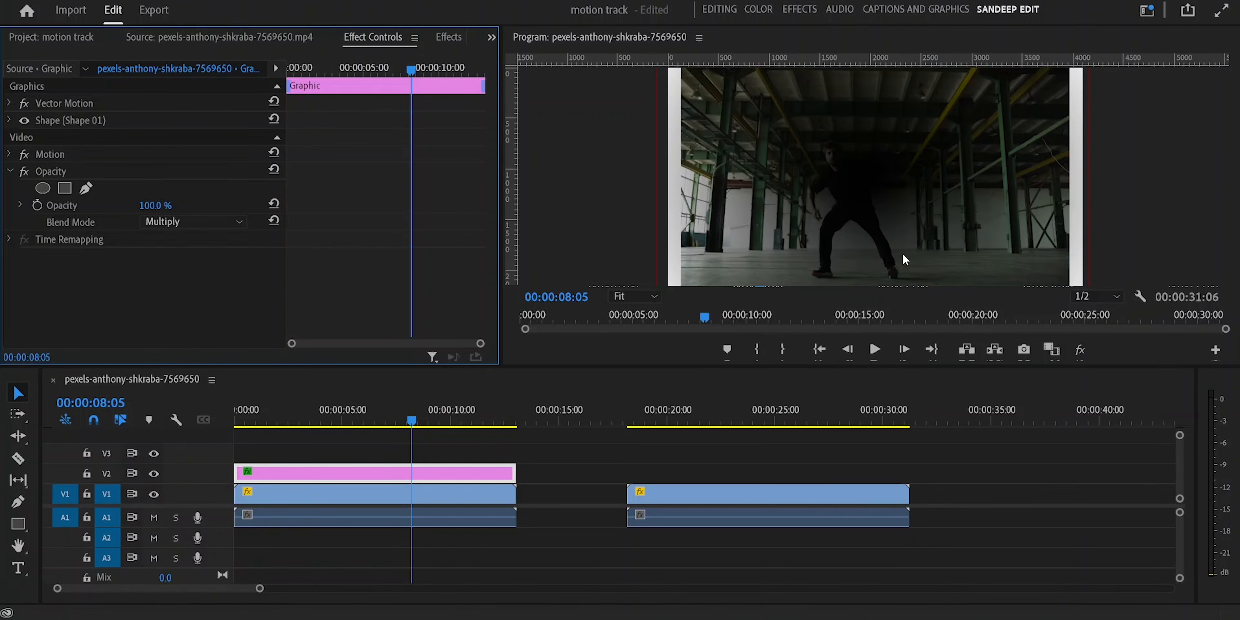
pyautogui.hotkey('ctrl', 's')
# Toggle the V1 track's visibility to compare the gradient alone with its Multiply blend, and leave V1 hidden.
pyautogui.click(155, 494)
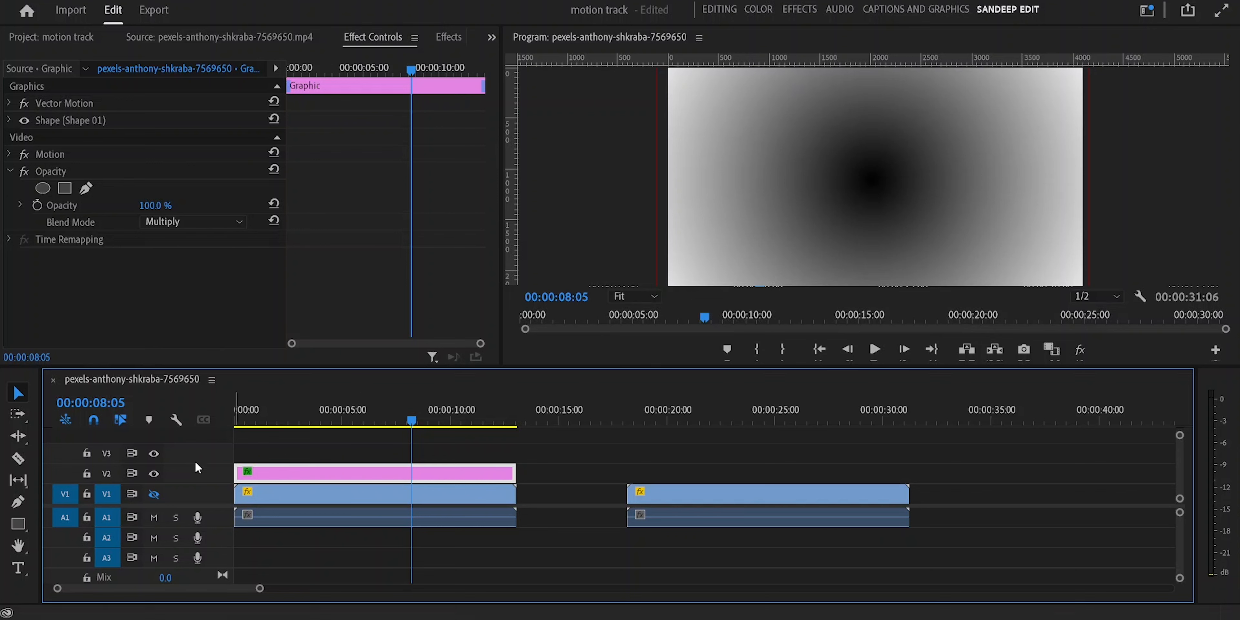
pyautogui.click(154, 493)
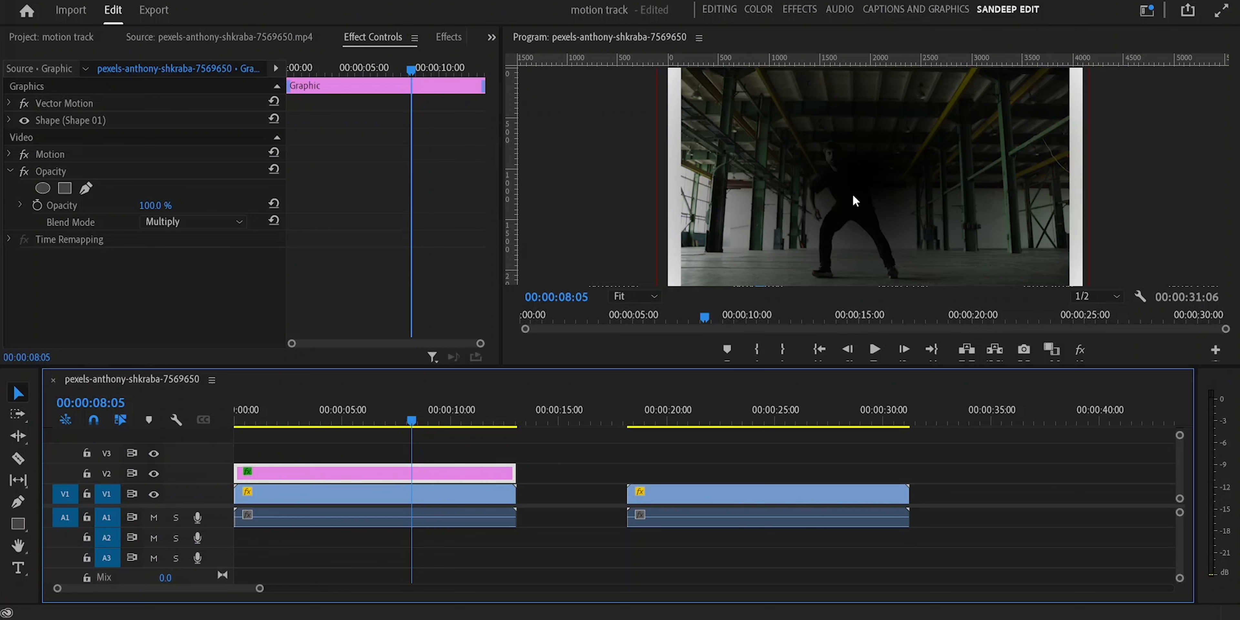
pyautogui.click(153, 494)
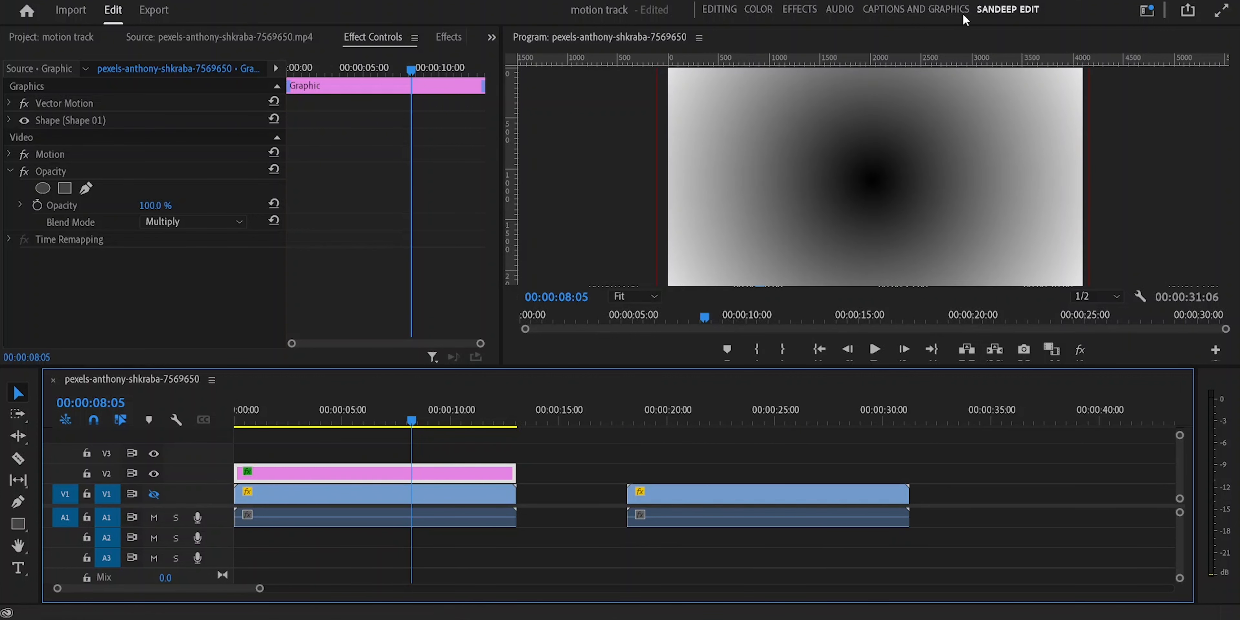
# Switch to the Captions and Graphics workspace and change Shape 01's fill to a Linear Gradient.
pyautogui.click(917, 10)
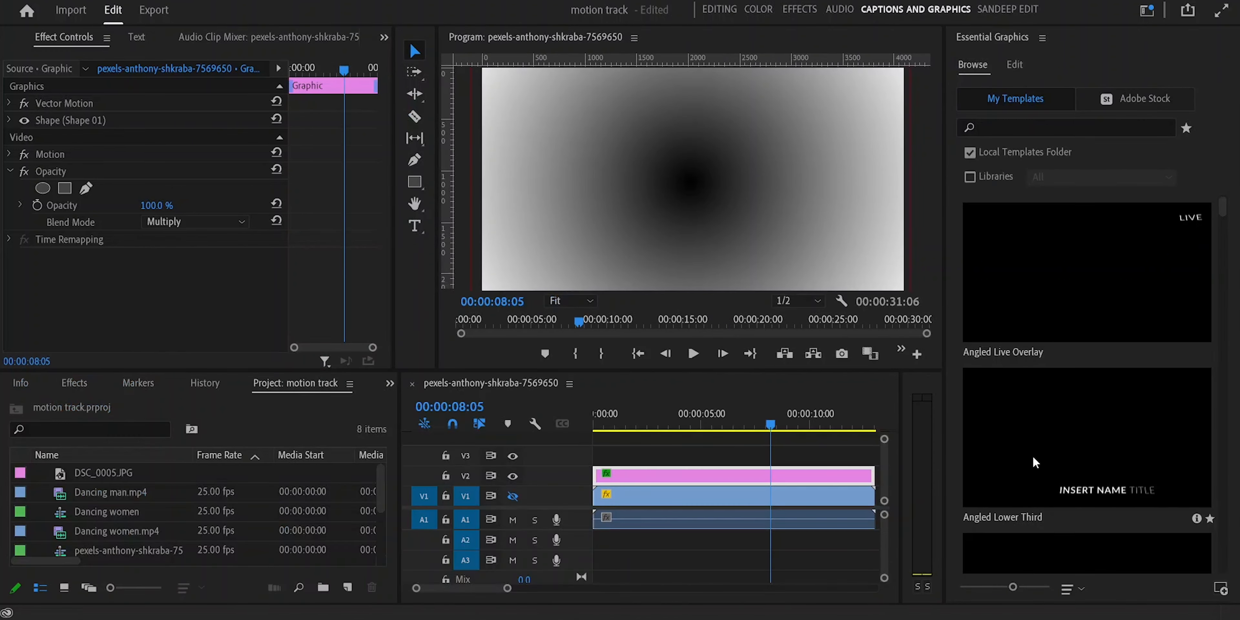
pyautogui.click(1015, 66)
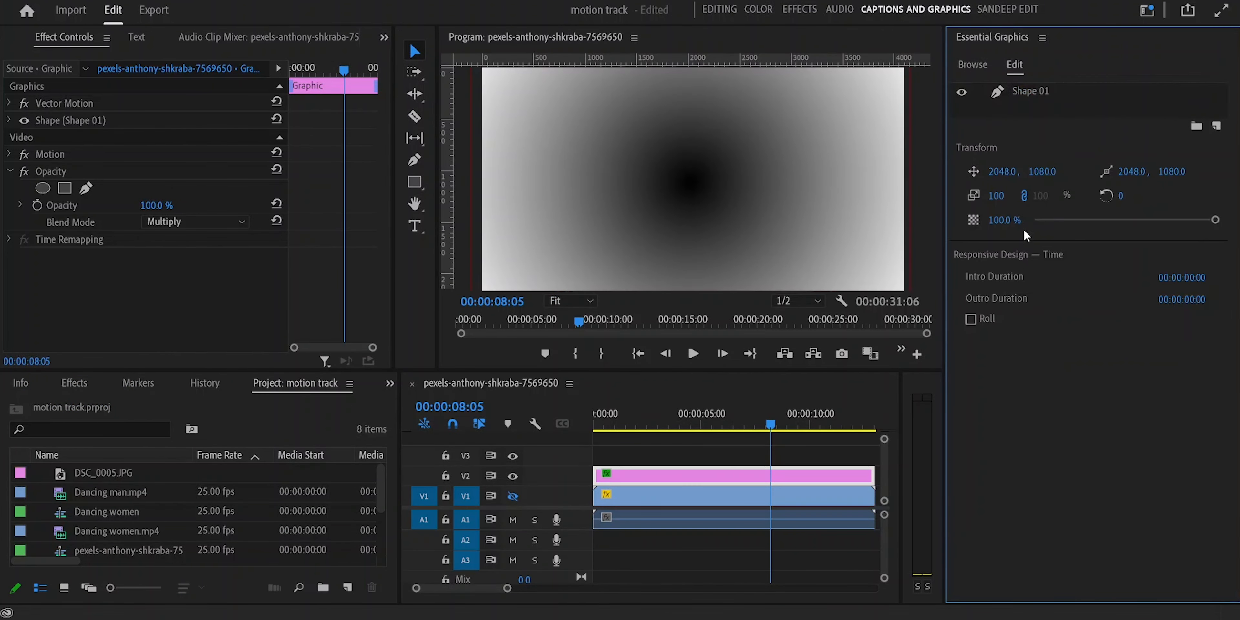
pyautogui.click(1035, 94)
pyautogui.click(996, 395)
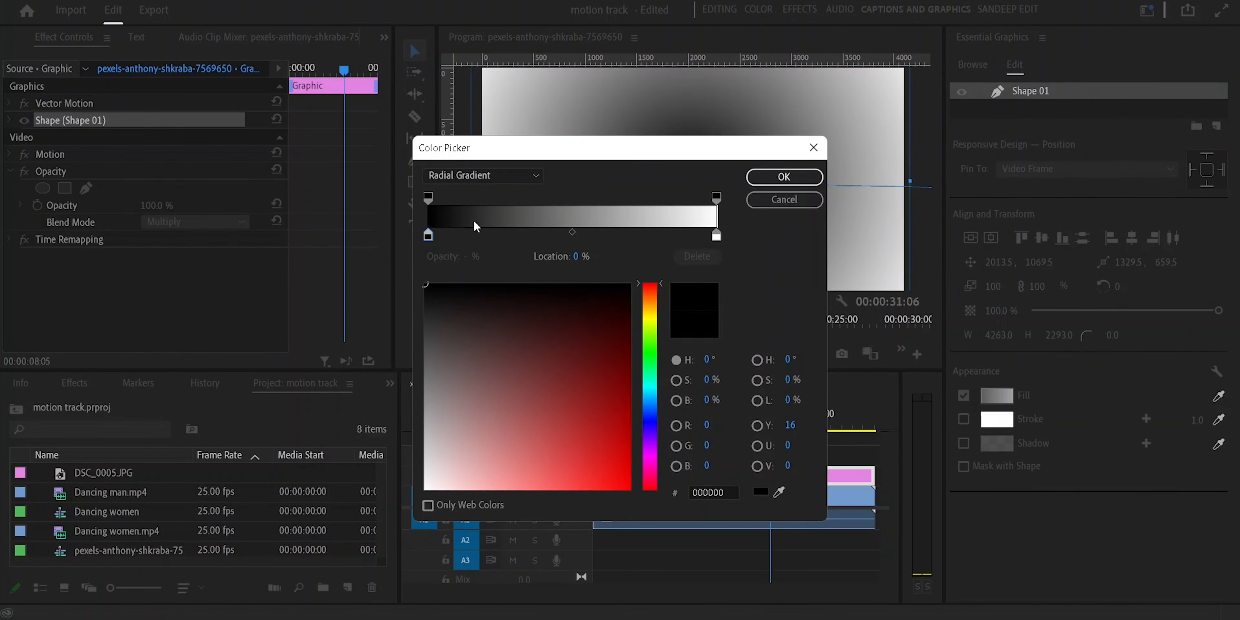
pyautogui.click(480, 178)
pyautogui.click(473, 205)
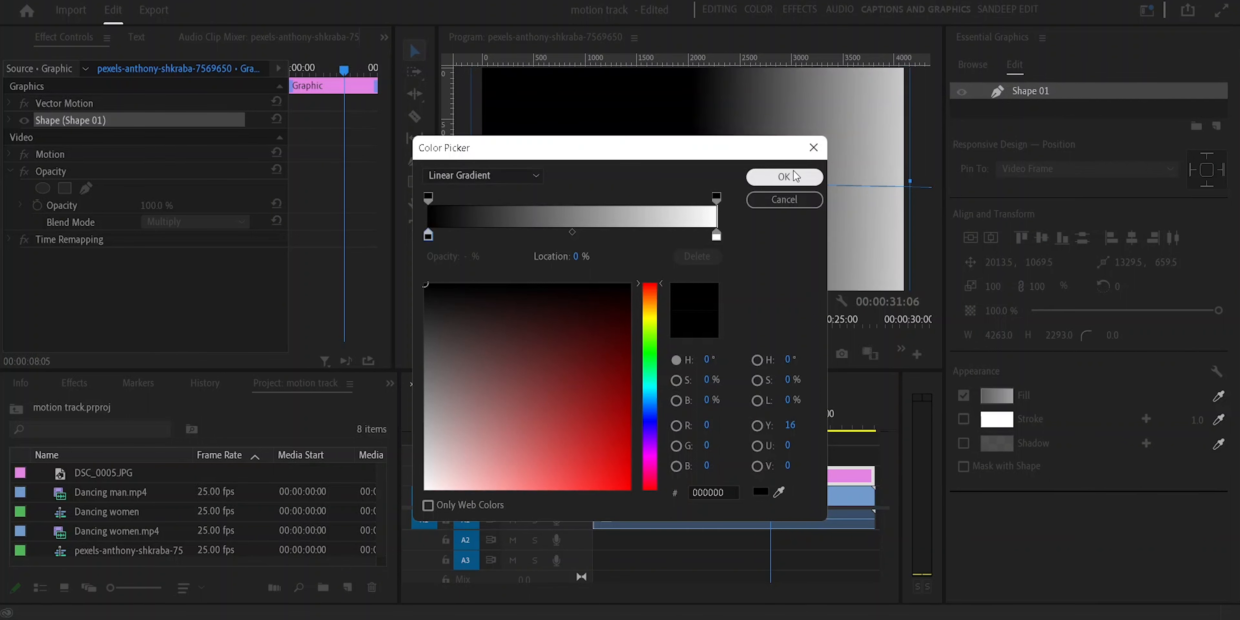
pyautogui.click(783, 177)
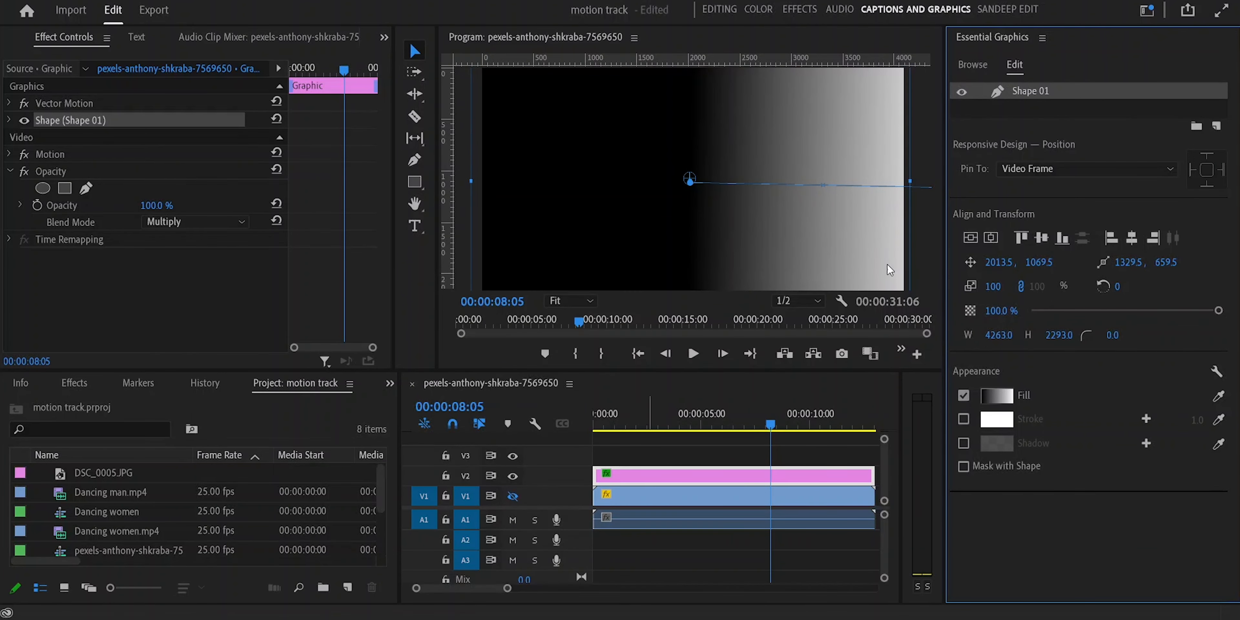
# Return to the custom editing workspace and show the V1 footage beneath the linear gradient again.
pyautogui.click(1007, 11)
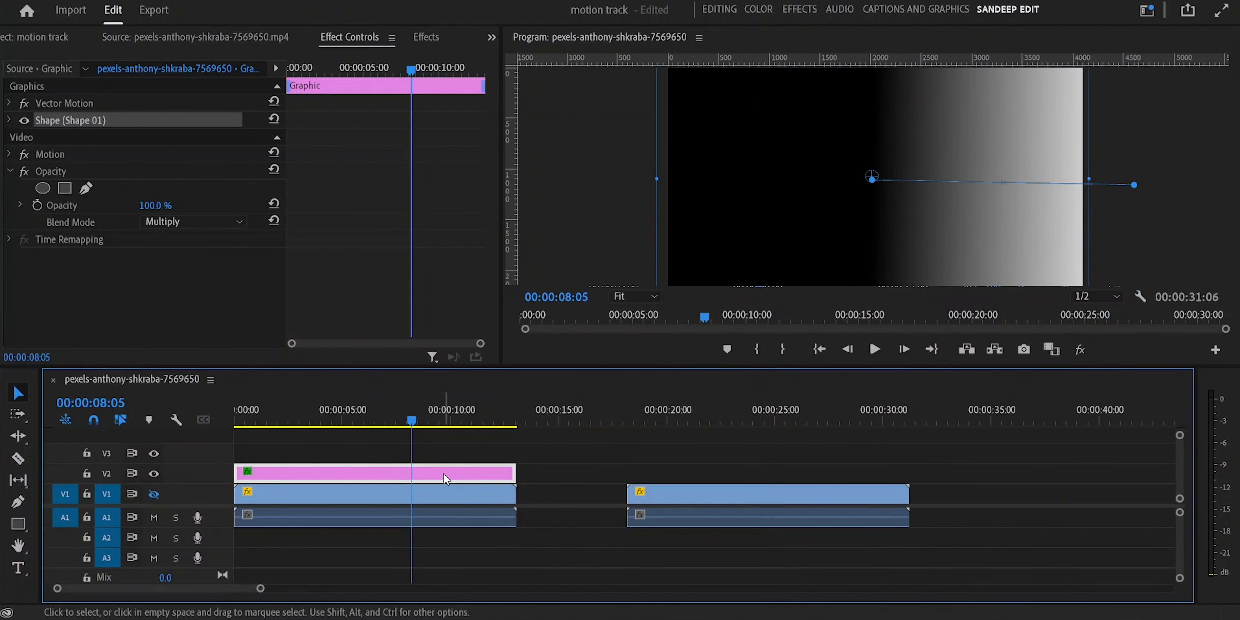
pyautogui.click(160, 498)
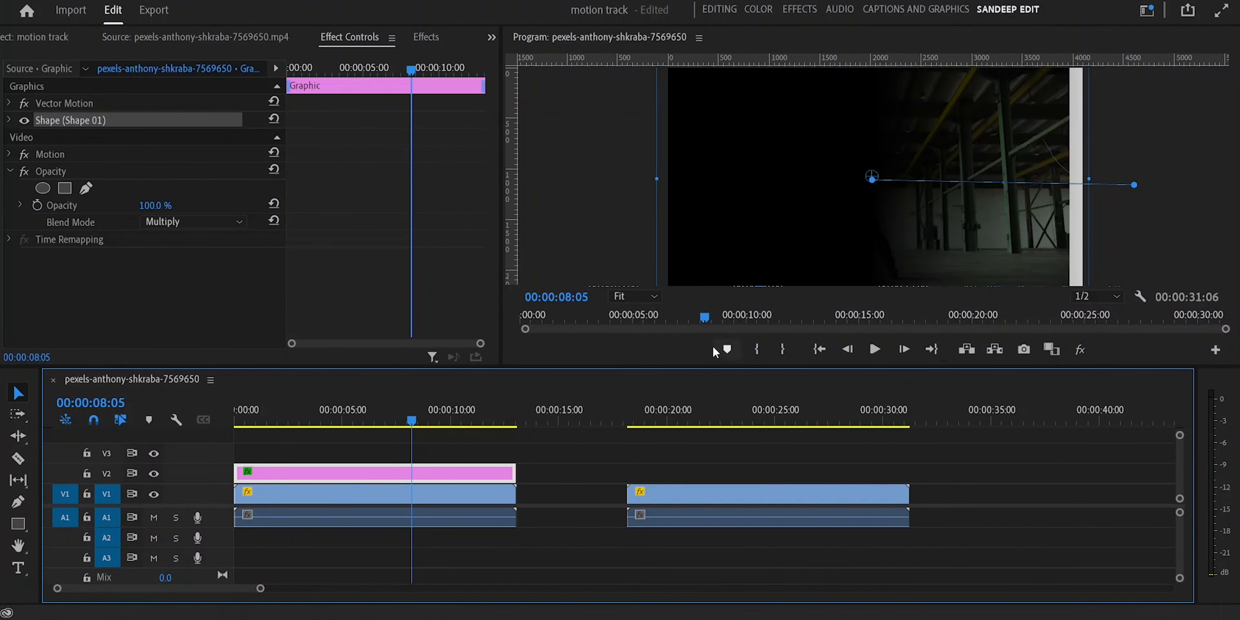
pyautogui.click(49, 111)
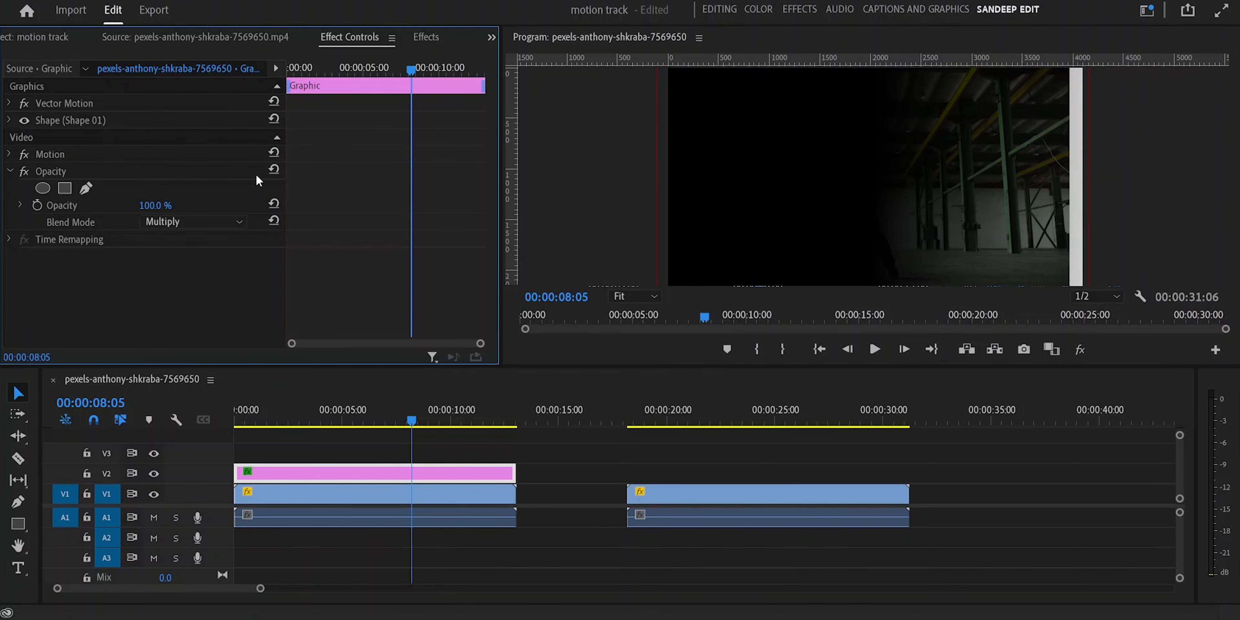
pyautogui.moveTo(505, 367); pyautogui.dragTo(505, 365)
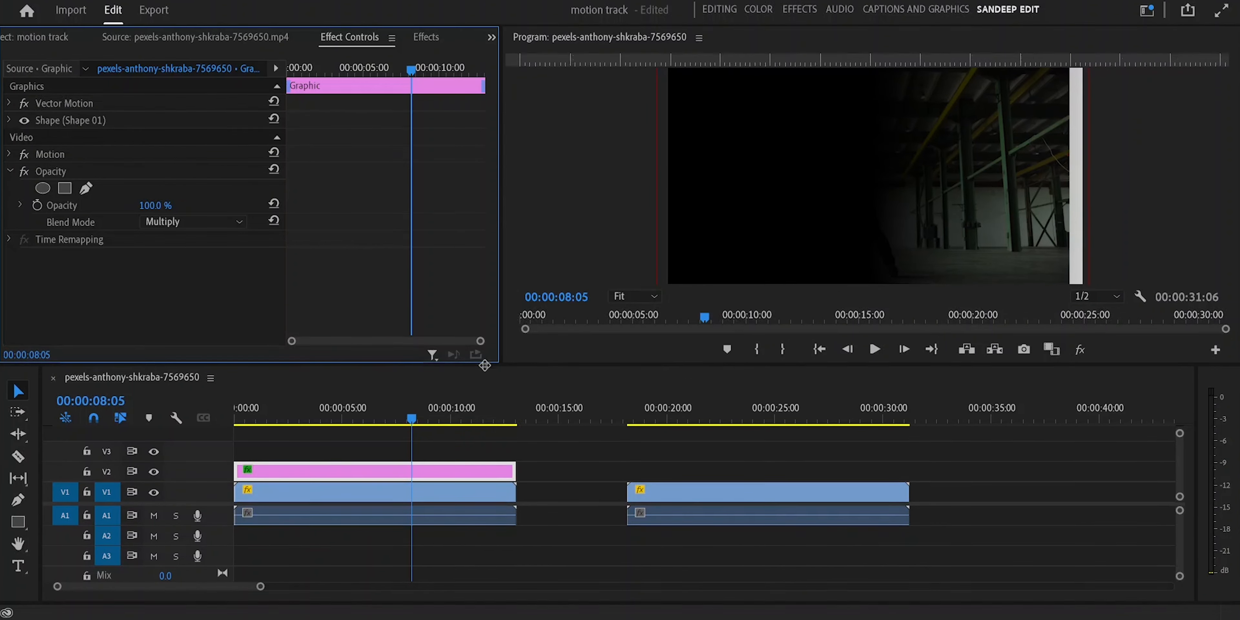
pyautogui.moveTo(330, 406); pyautogui.dragTo(328, 408)
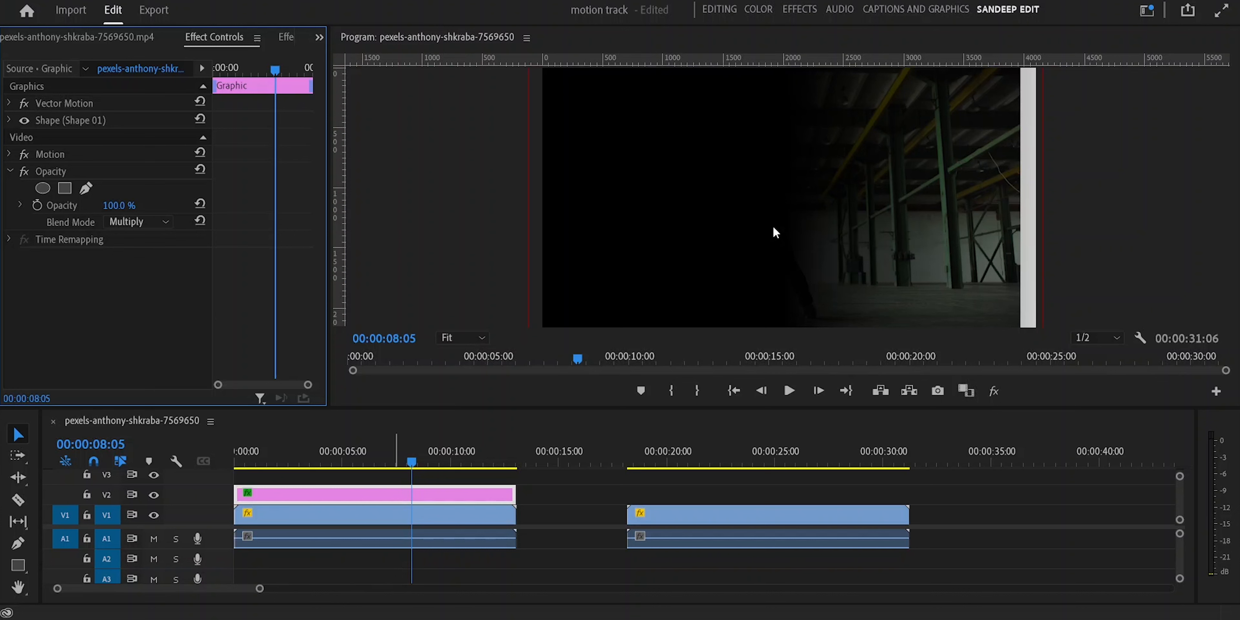
# Move the gradient shape toward the left of the frame and shift its anchor point to the right.
pyautogui.click(295, 492)
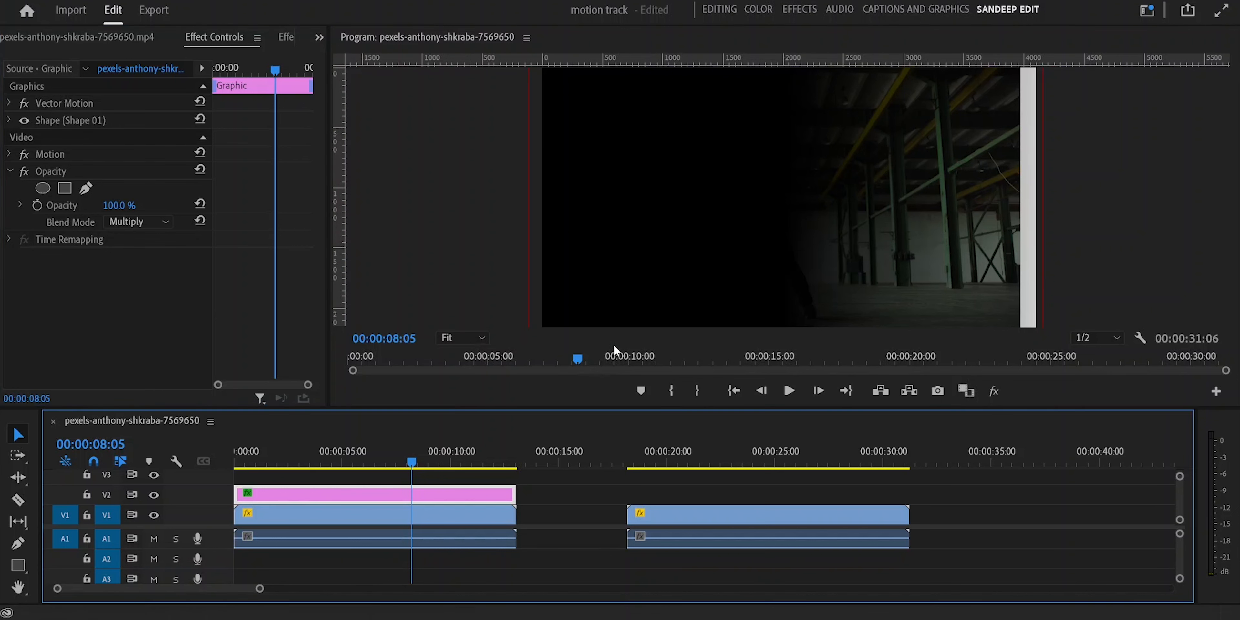
pyautogui.click(657, 264)
pyautogui.moveTo(609, 213); pyautogui.dragTo(674, 214)
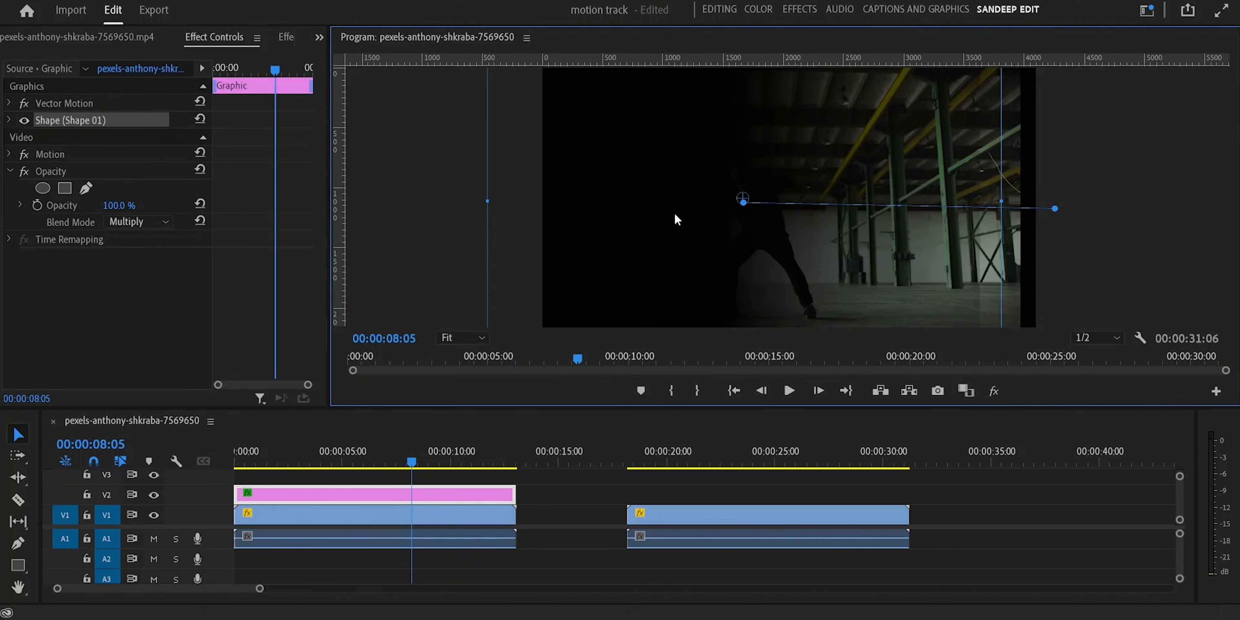
pyautogui.moveTo(742, 198); pyautogui.dragTo(829, 202)
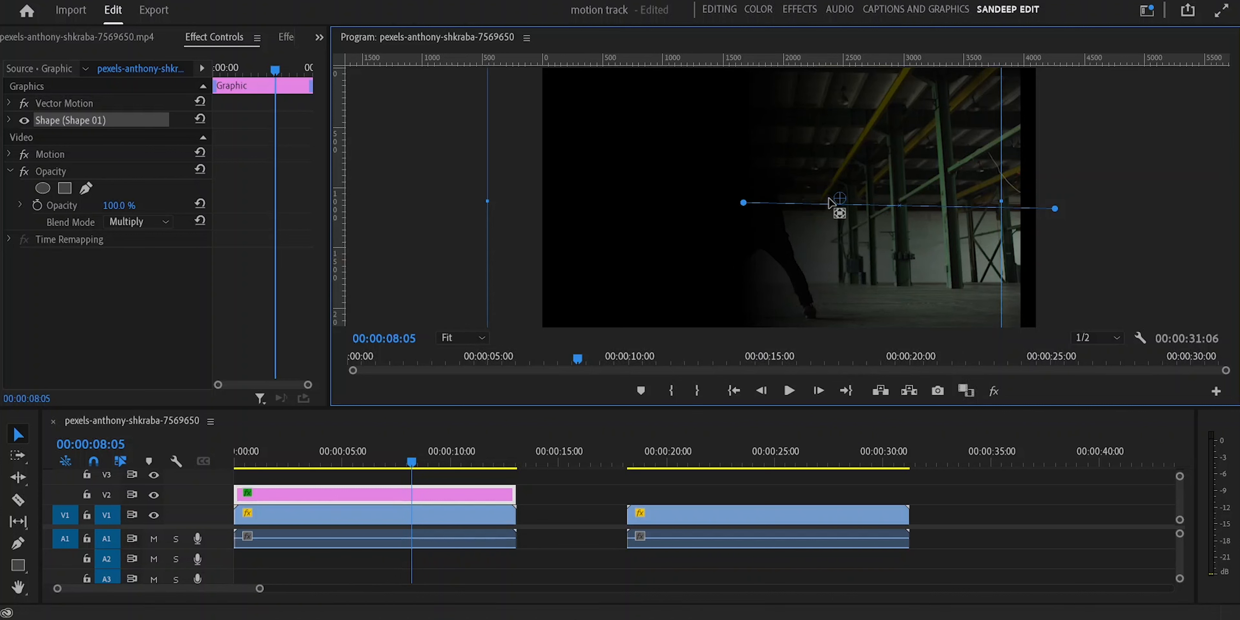
# Move the gradient's black start point well to the right of the dancer and bring it back beside him.
pyautogui.moveTo(743, 202); pyautogui.dragTo(861, 207)
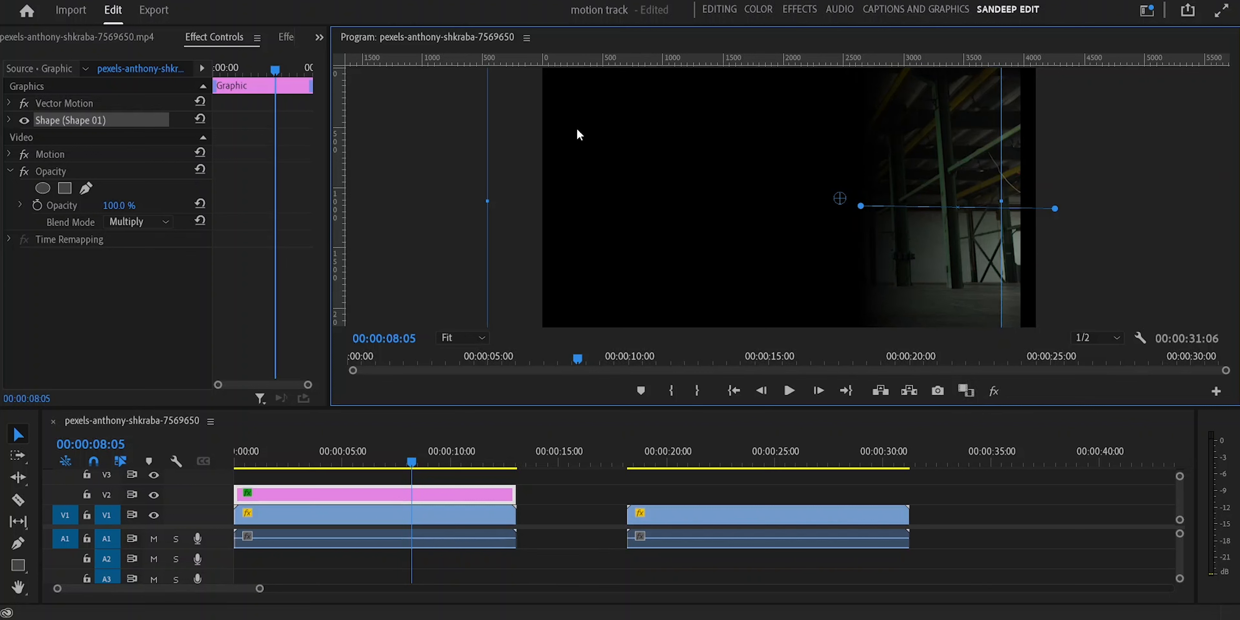
pyautogui.click(162, 221)
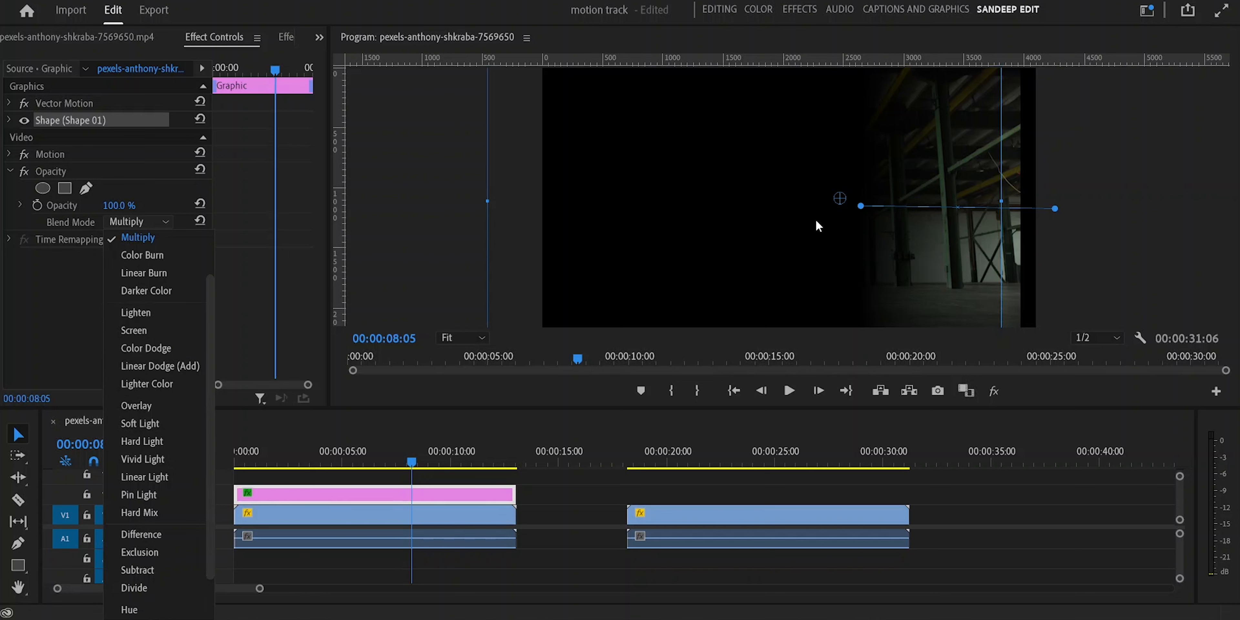
pyautogui.click(857, 211)
pyautogui.moveTo(860, 207); pyautogui.dragTo(766, 200)
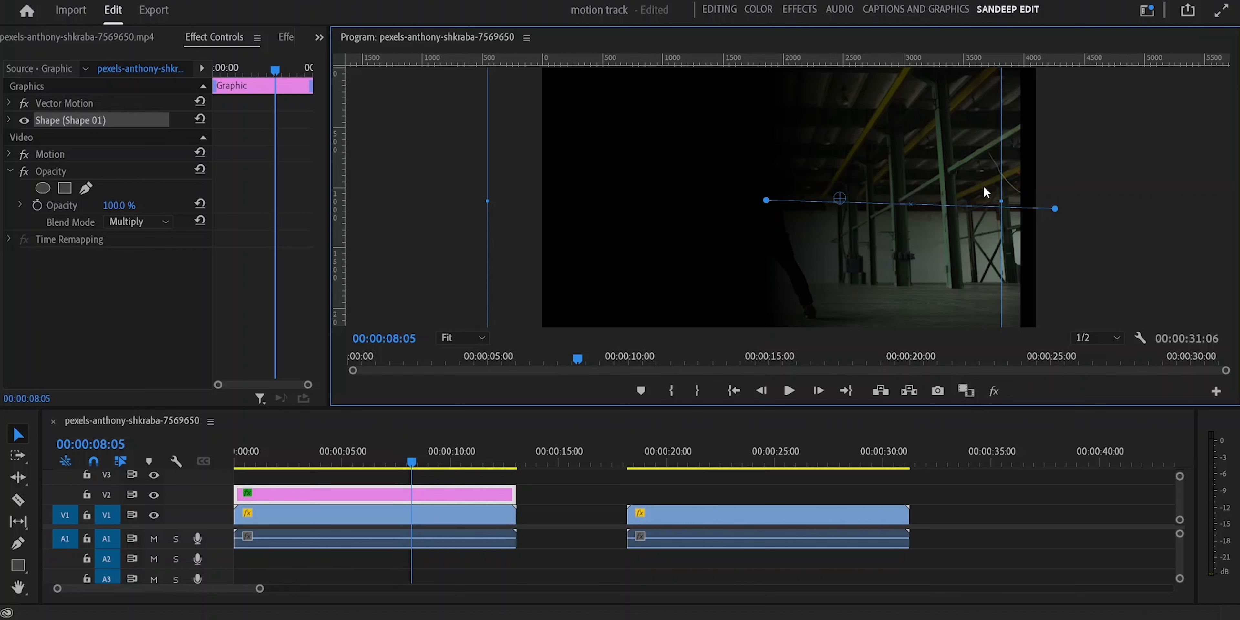
# Change the gradient graphic's blend mode to Screen.
pyautogui.click(161, 221)
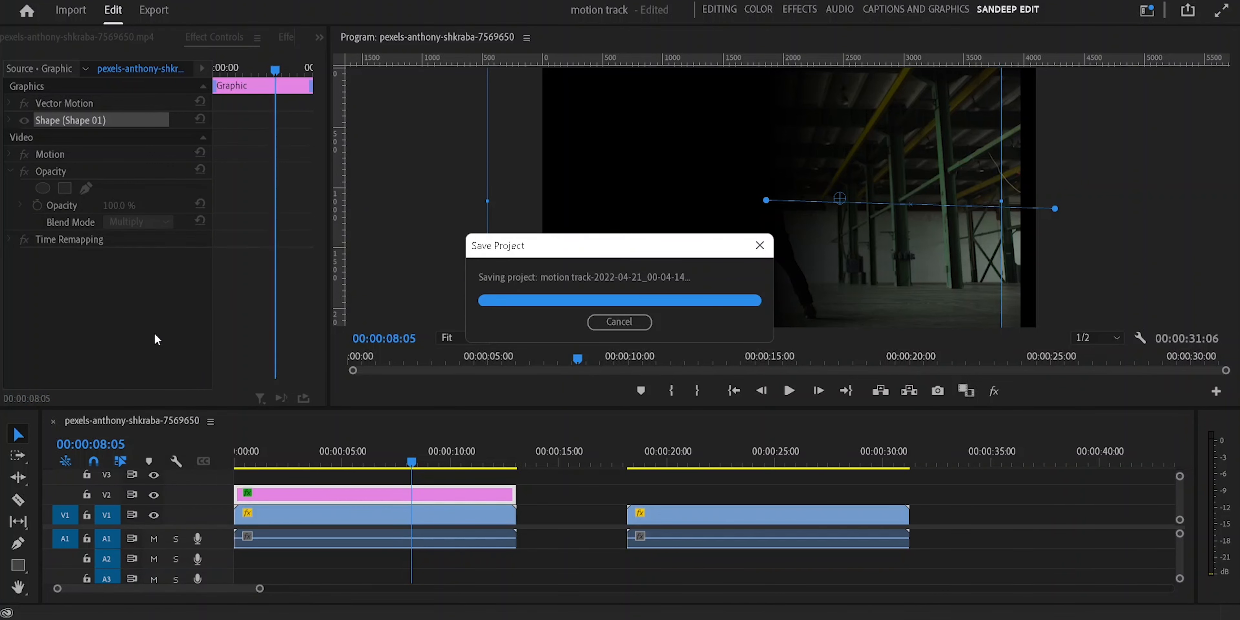
pyautogui.click(167, 222)
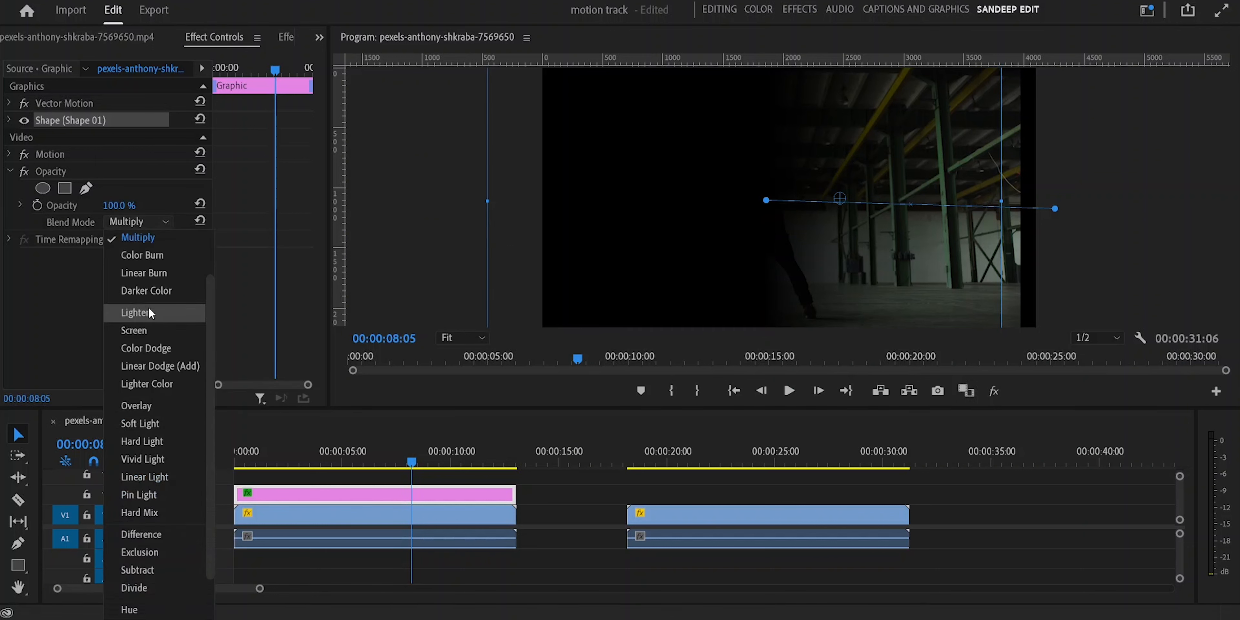
pyautogui.click(147, 327)
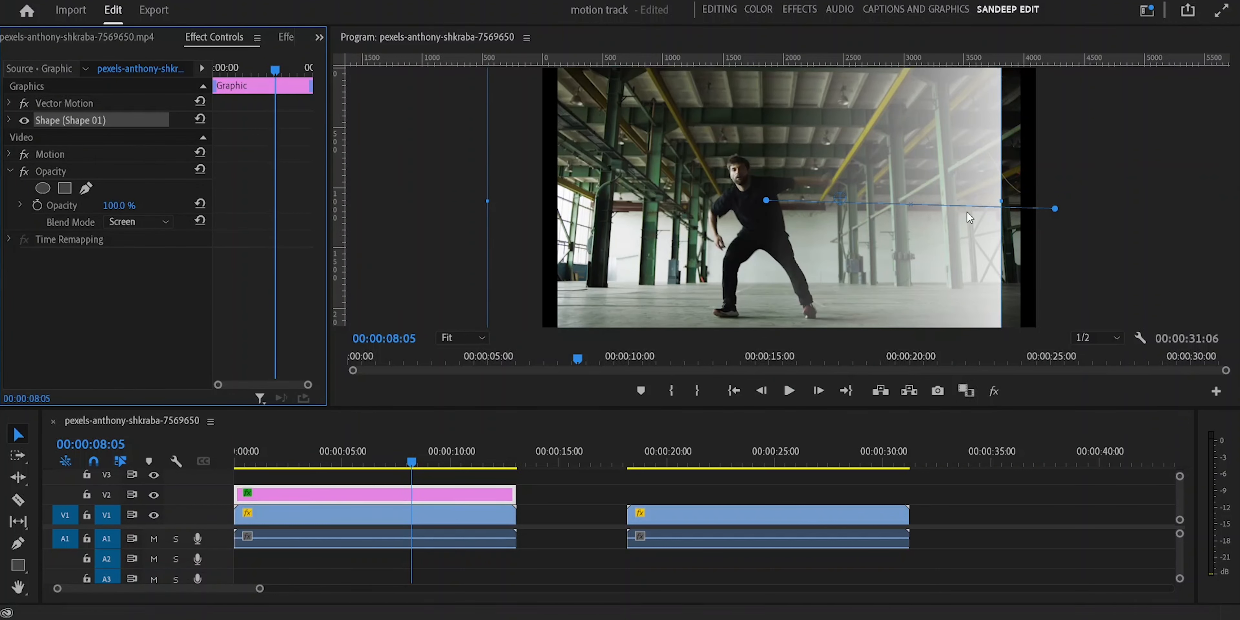
# Try a shorter gradient, and stretch it from the frame's left edge to beyond its right edge.
pyautogui.moveTo(1057, 210); pyautogui.dragTo(946, 207)
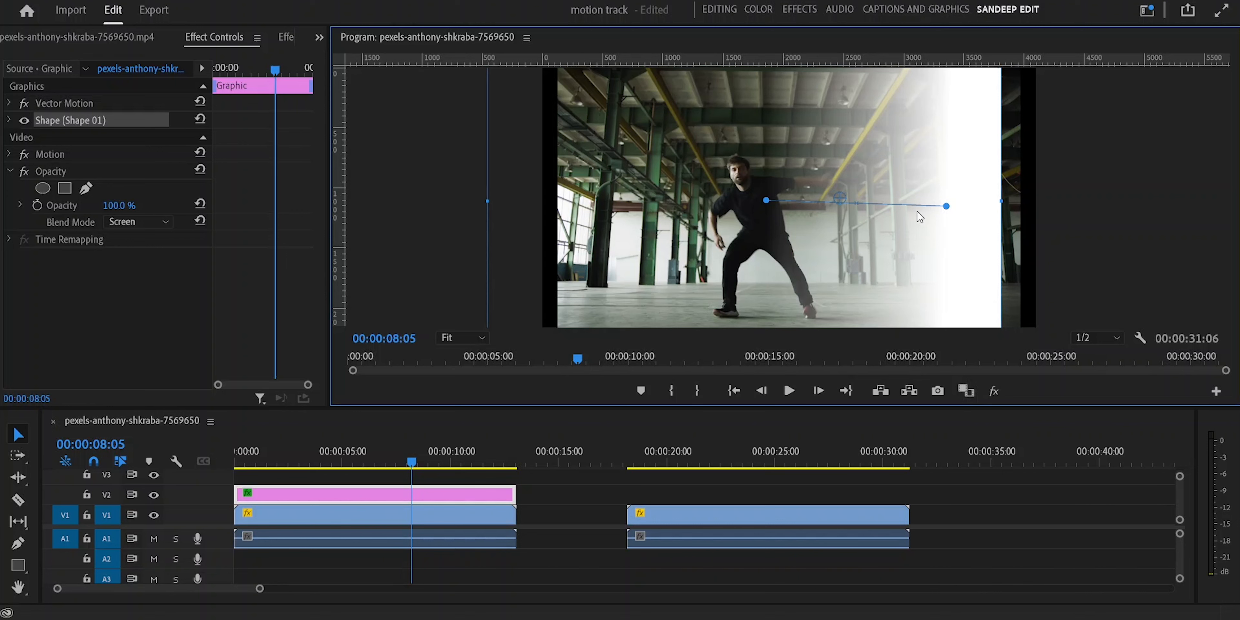
pyautogui.moveTo(946, 207); pyautogui.dragTo(1124, 225)
pyautogui.moveTo(766, 200); pyautogui.dragTo(549, 201)
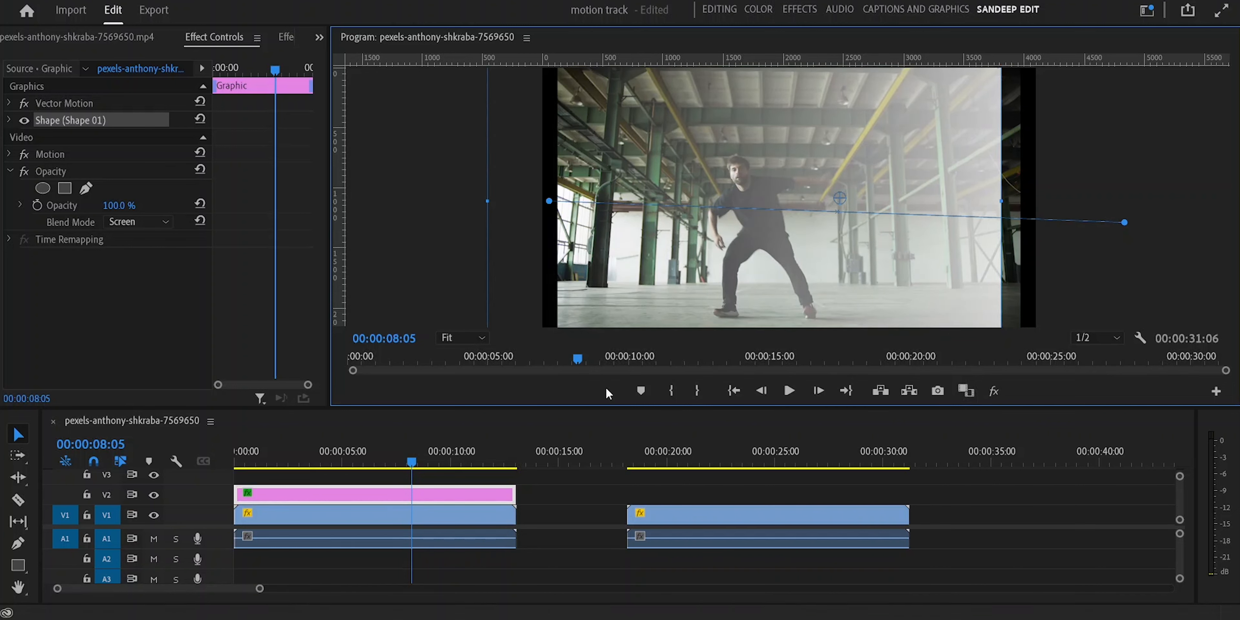
# Select the V1 clip and play back the screened gradient over the footage from the sequence start.
pyautogui.click(484, 510)
pyautogui.moveTo(412, 463); pyautogui.dragTo(235, 460)
pyautogui.click(788, 391)
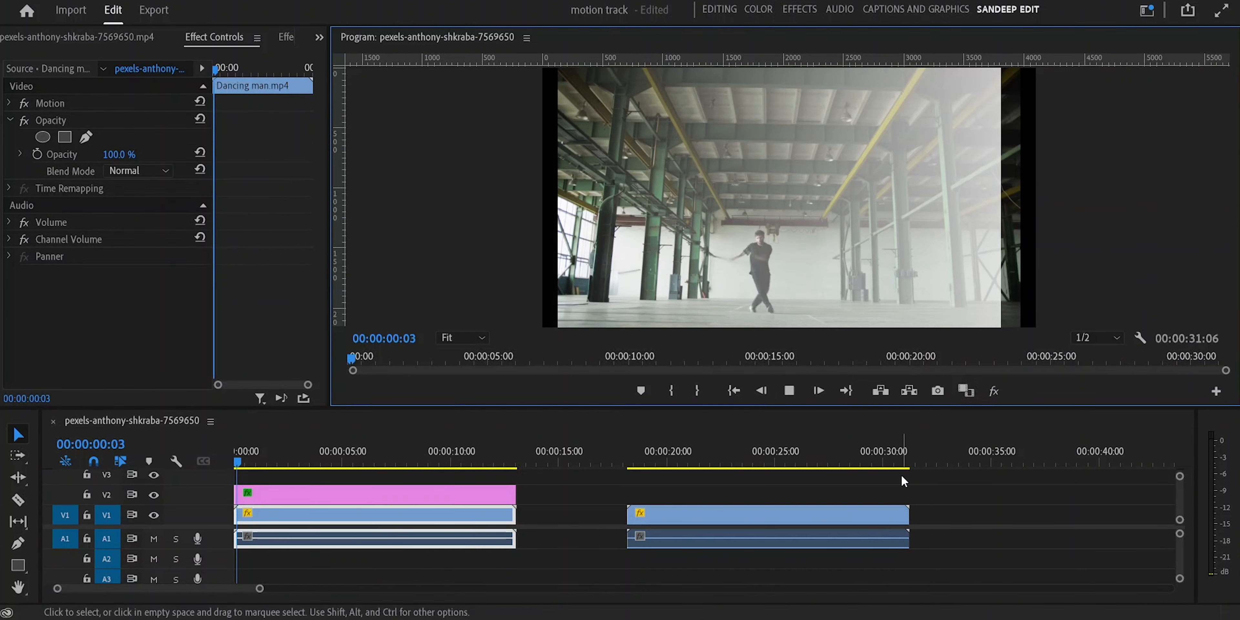